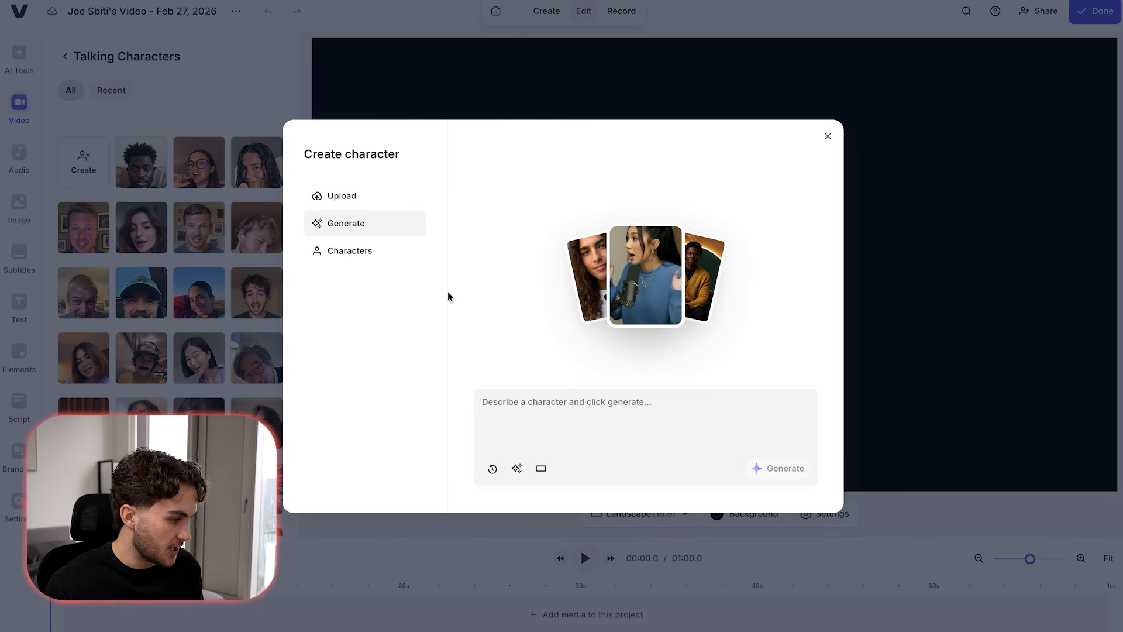
Step: Start a generated character with the prompt "Create an image of (describe person) (describe location) from the pov of them filming themselves. Make them look very realistic."
left_click(348, 195)
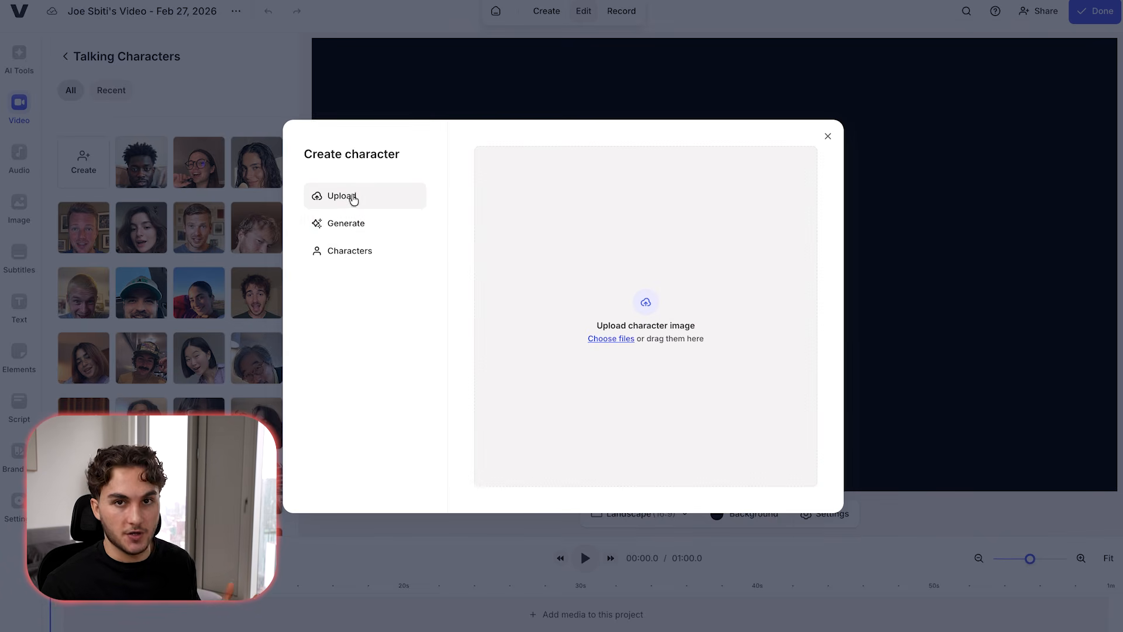
left_click(402, 236)
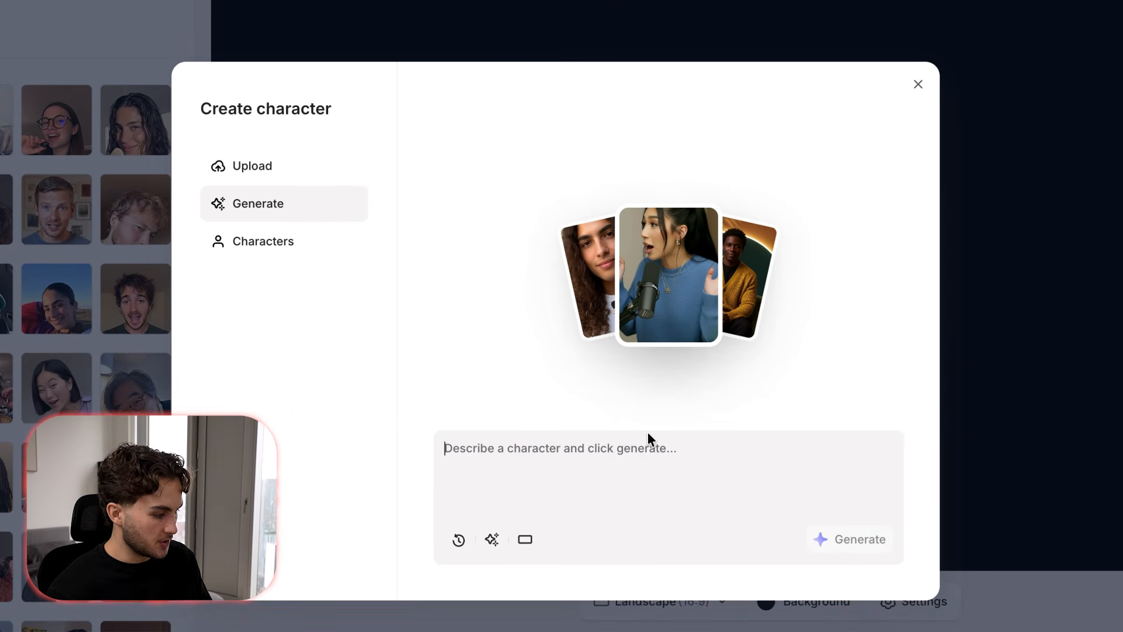
type("Create an image of (describe person) (describe location) from the pov of them filming themselves. Make them look very realistic.")
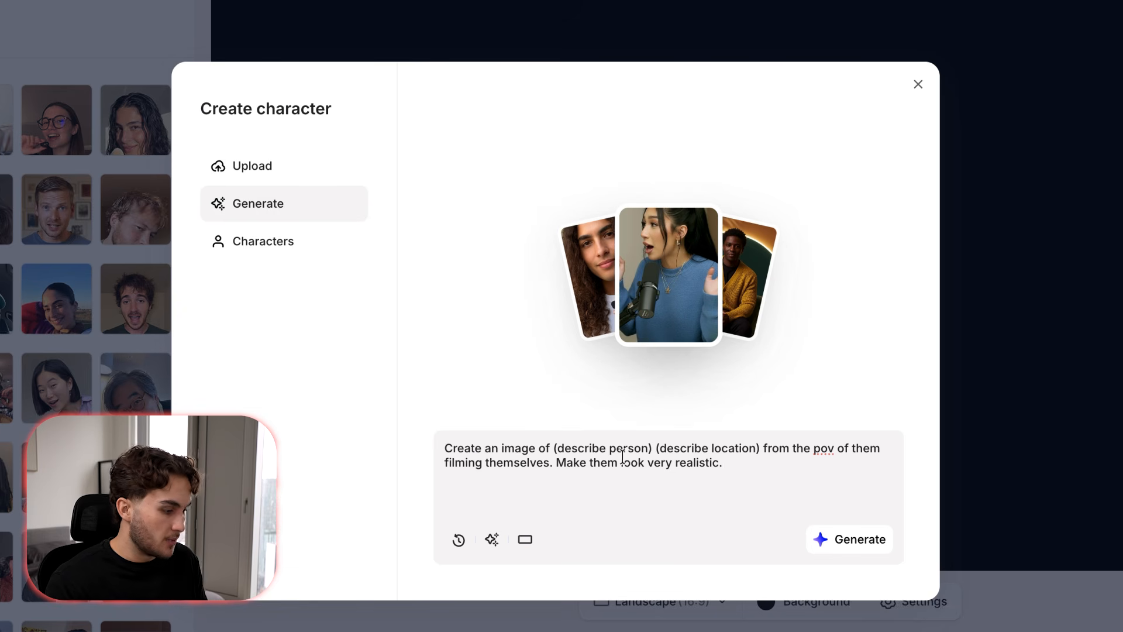
Step: Replace the person placeholder in the prompt with "a girl that is around 20 years old, has brown hair and is tanned."
left_click_drag(640, 448, 555, 448)
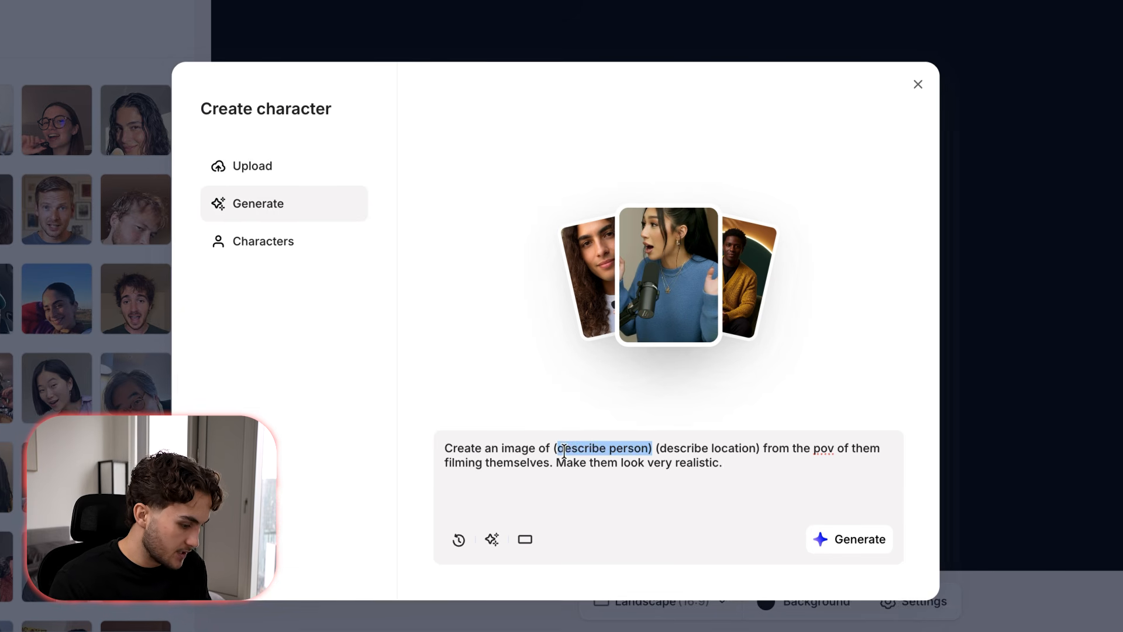
key("BackSpace")
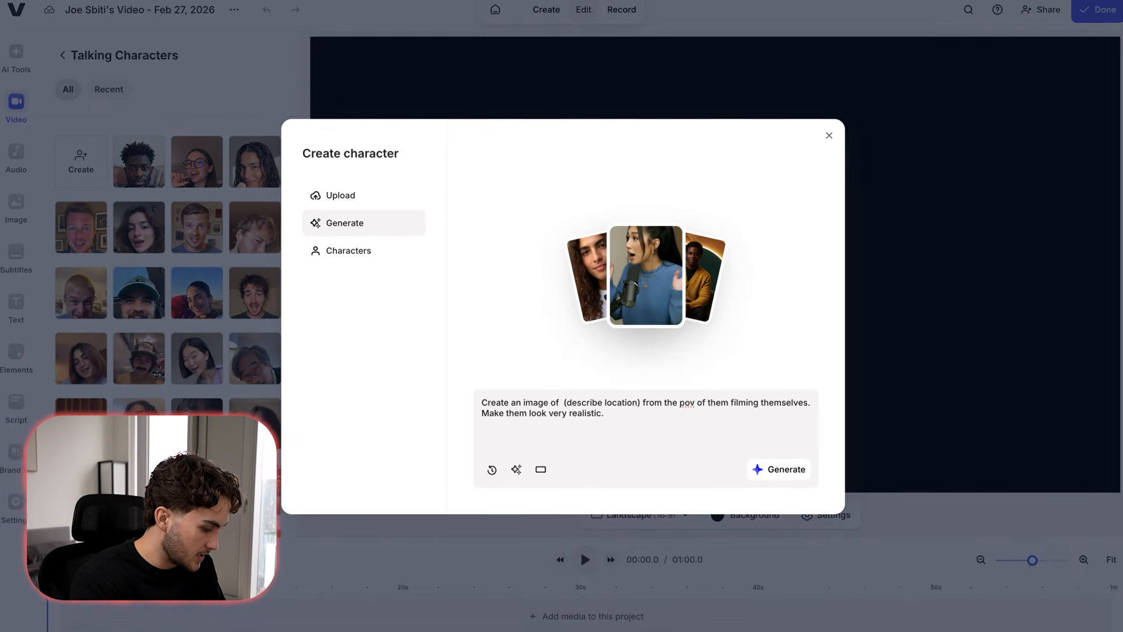
type("a girl that is arpund")
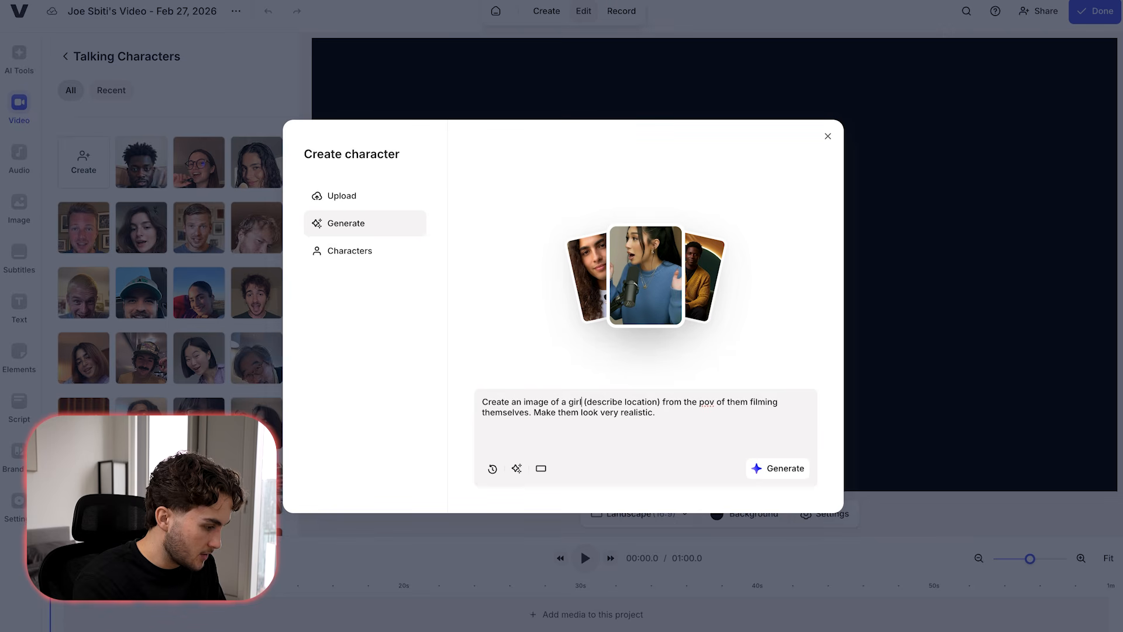
key("BackSpace")
key("BackSpace")
key("BackSpace")
key("BackSpace")
type("ound 20 years old, has blonde h")
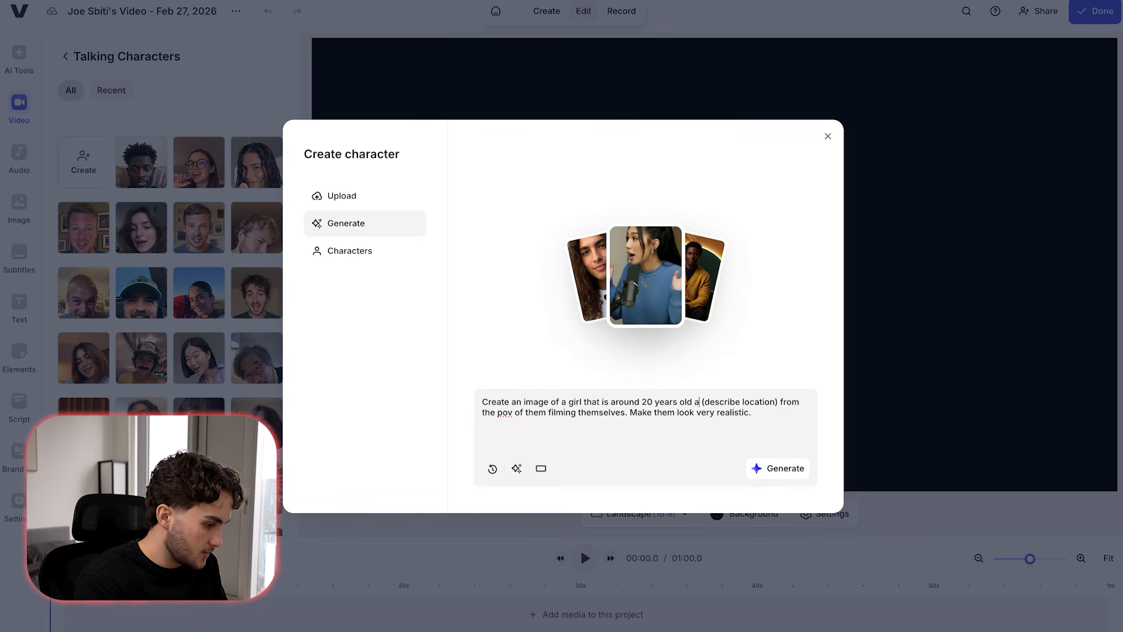
key("BackSpace")
key("BackSpace")
key("BackSpace")
key("BackSpace")
key("BackSpace")
key("BackSpace")
key("BackSpace")
type("rown hair and is tanned.")
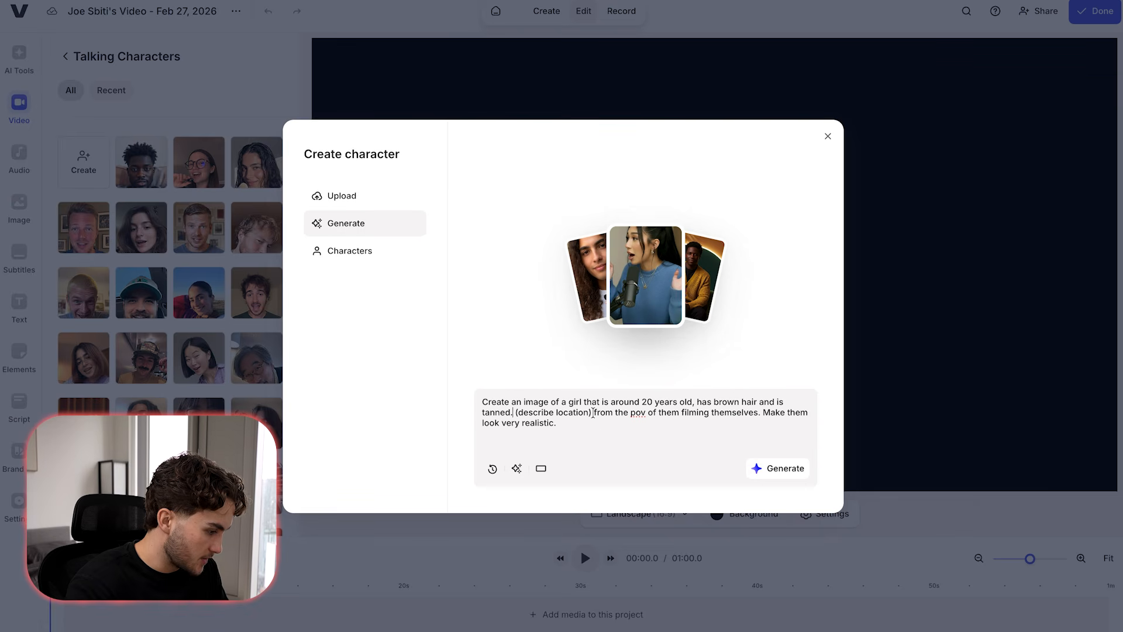
Step: Replace the location placeholder with "And have the background of the image be as if they are lying on a bed"
left_click_drag(564, 413, 516, 412)
type("And have the ba")
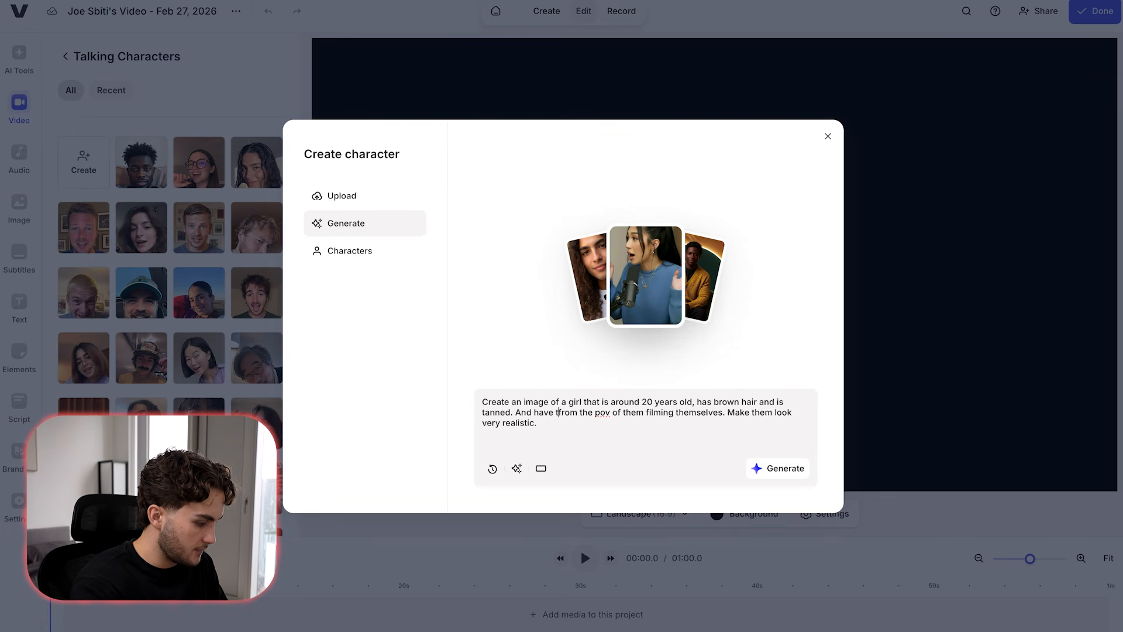
type("ckground of the image be as if they are lying on a bed")
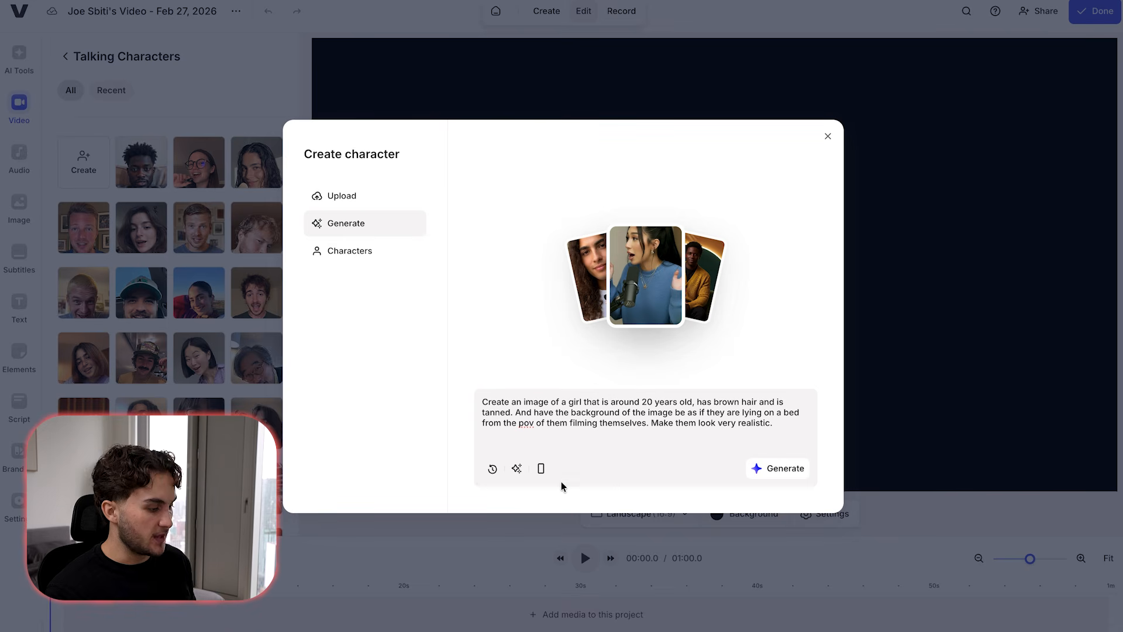
Step: Set the character image's aspect ratio to Portrait (9:16) and generate the character
left_click(541, 471)
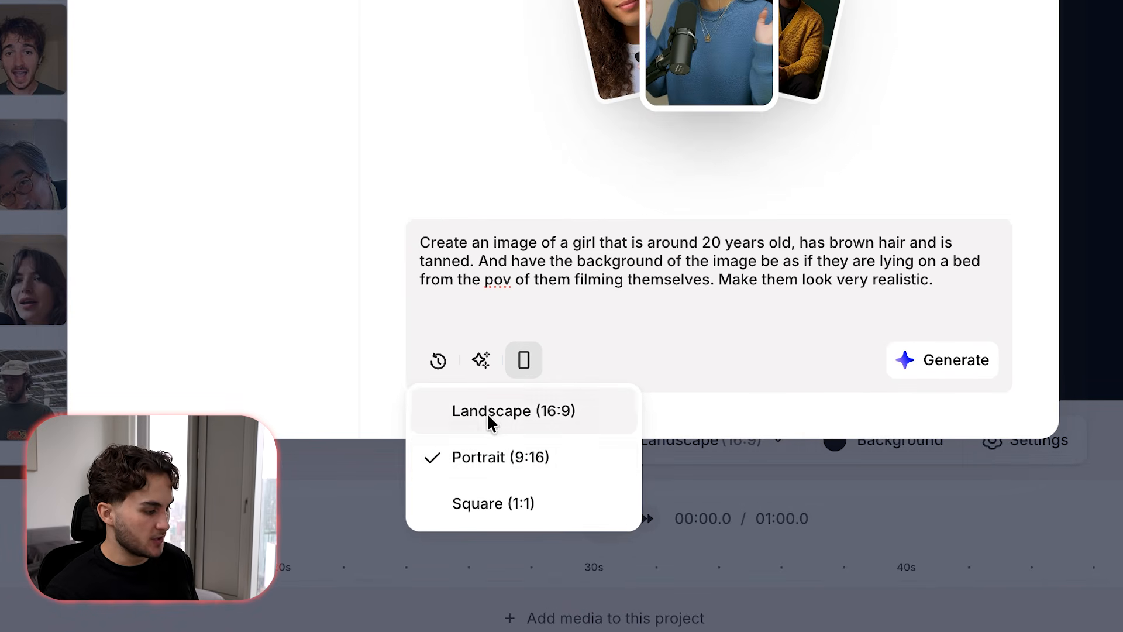
left_click(549, 457)
left_click(966, 364)
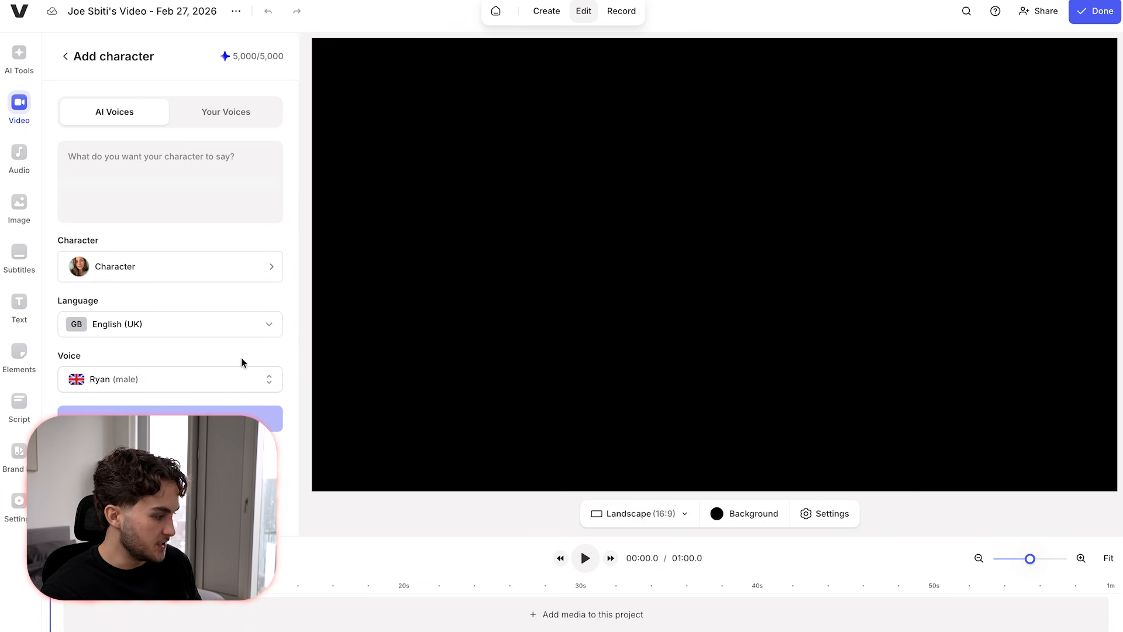
Step: Browse the English (UK) AI voices and choose the female voice Felicity for the character
left_click(237, 389)
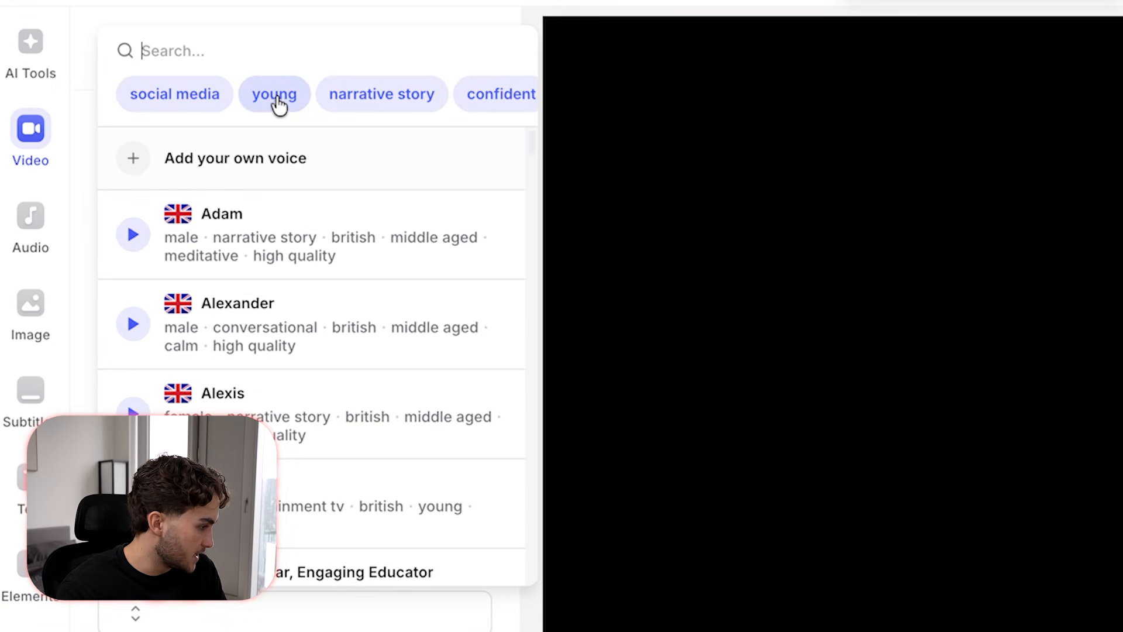
scroll(269, 108, "right", 1)
scroll(268, 107, "left", 1)
left_click(234, 96)
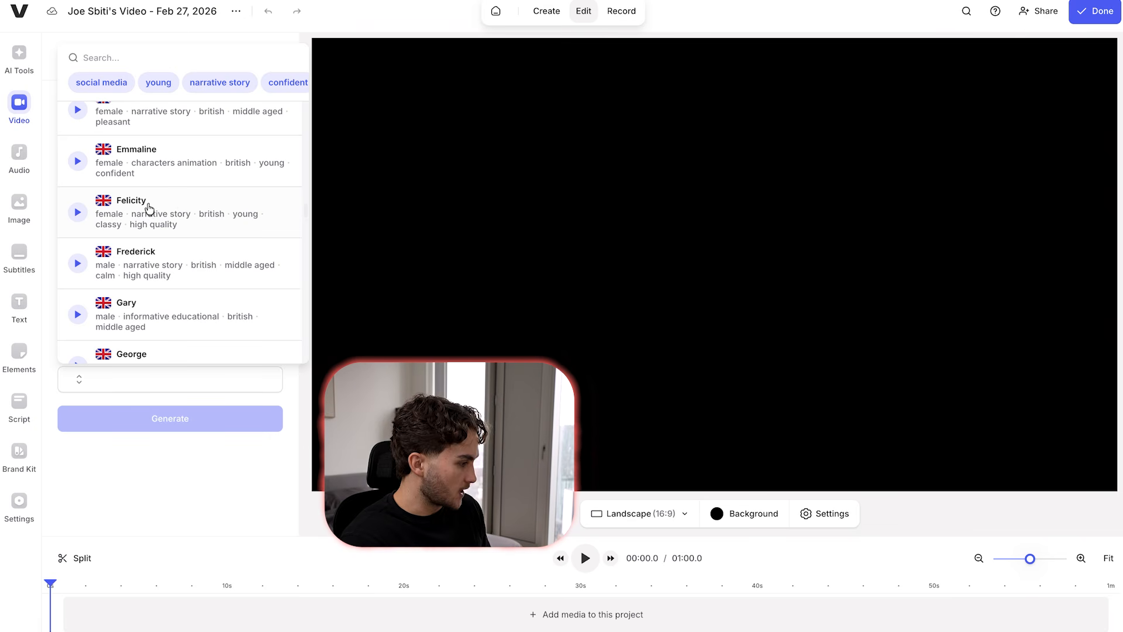
left_click(184, 208)
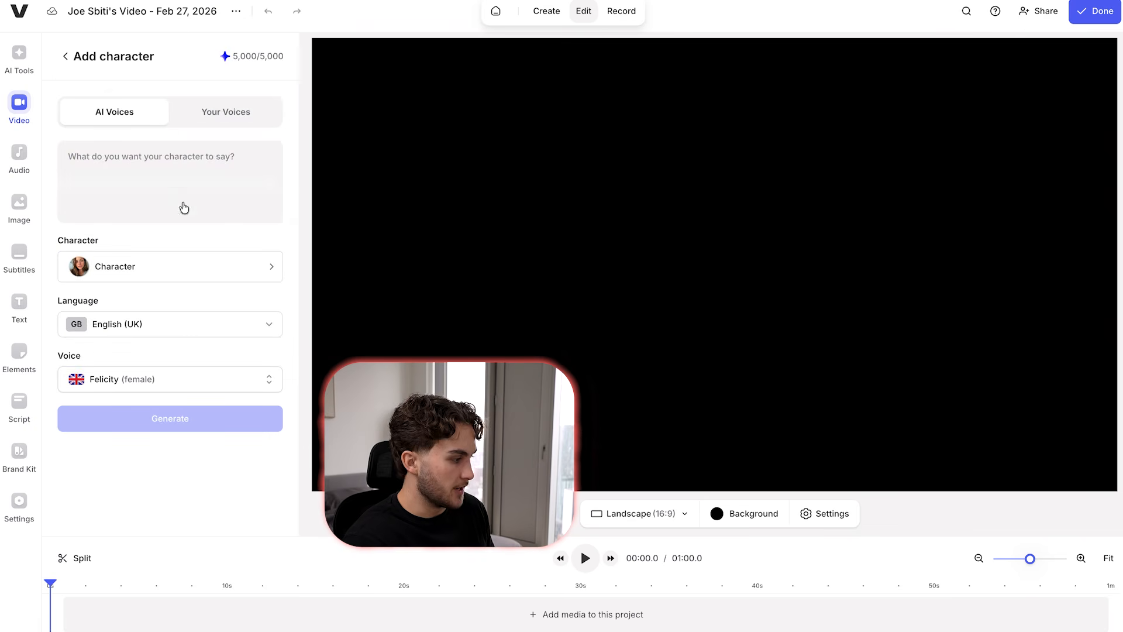
left_click(155, 379)
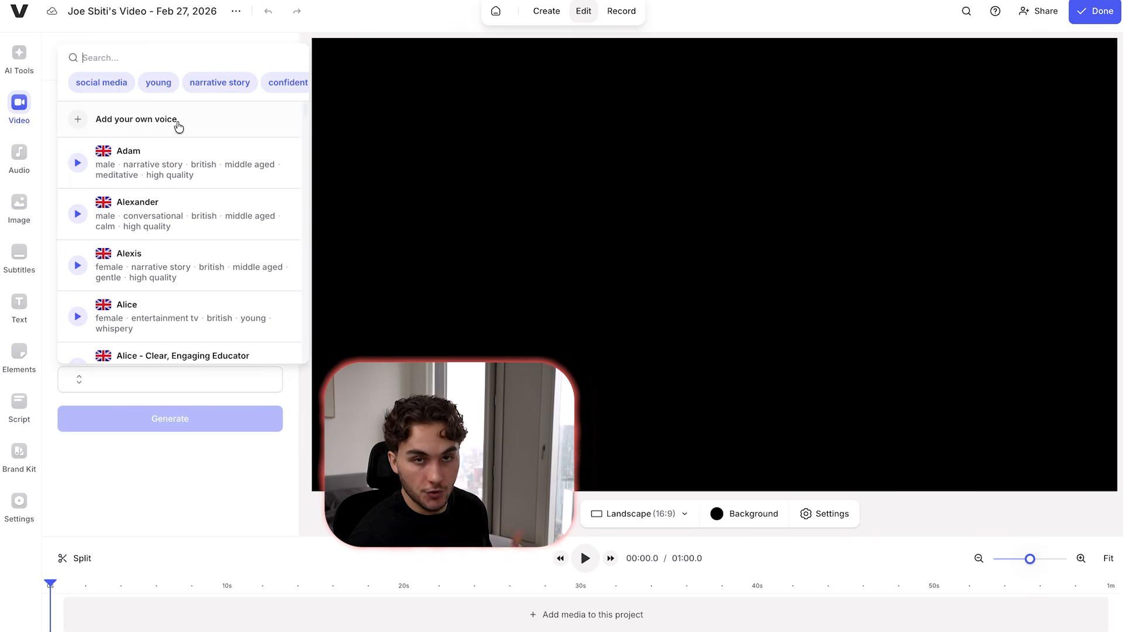
left_click(244, 462)
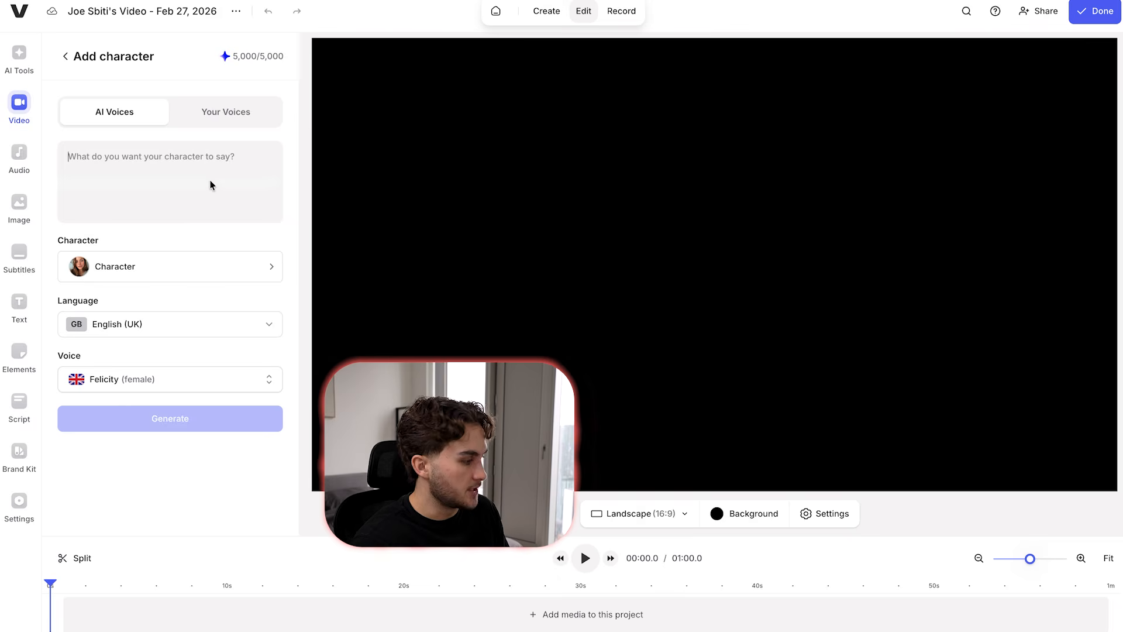
Step: Generate a video of the character saying "I can't believe Ryan Garcia beat barrios with such ease" and add it to the project for playback
type("I can't believe Ryan Garcia beat barrios with such ease")
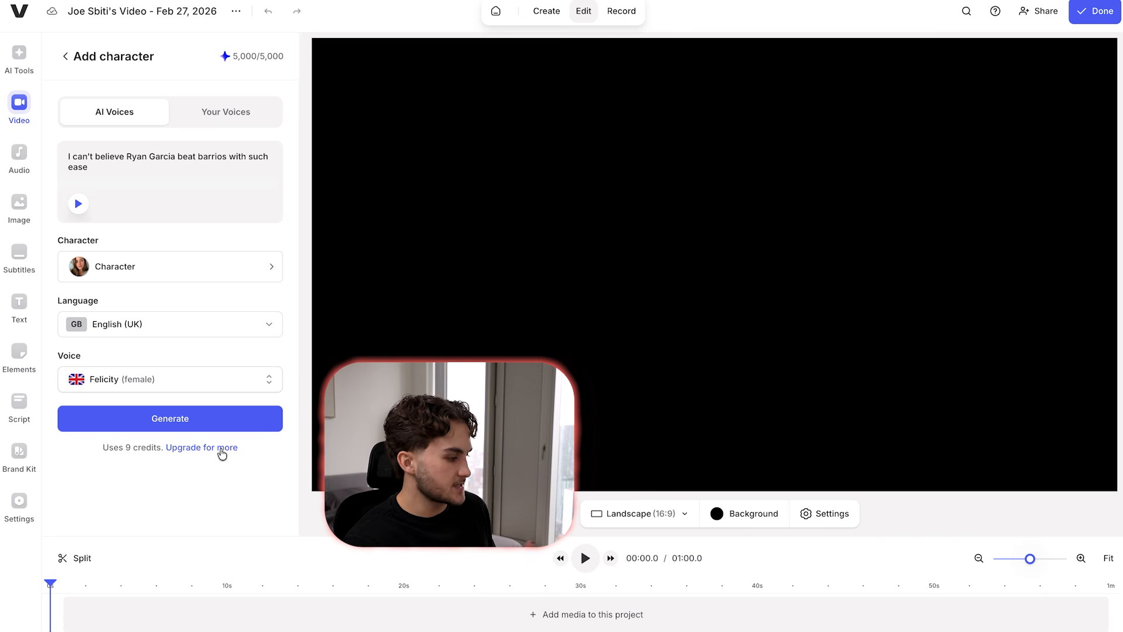
left_click(227, 427)
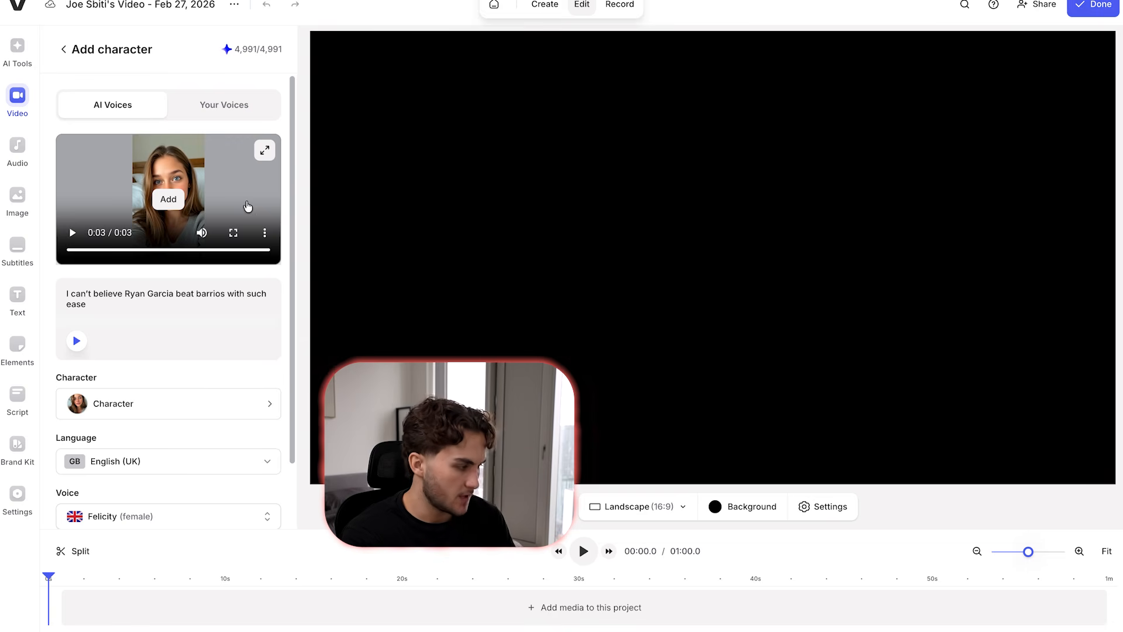
left_click(169, 200)
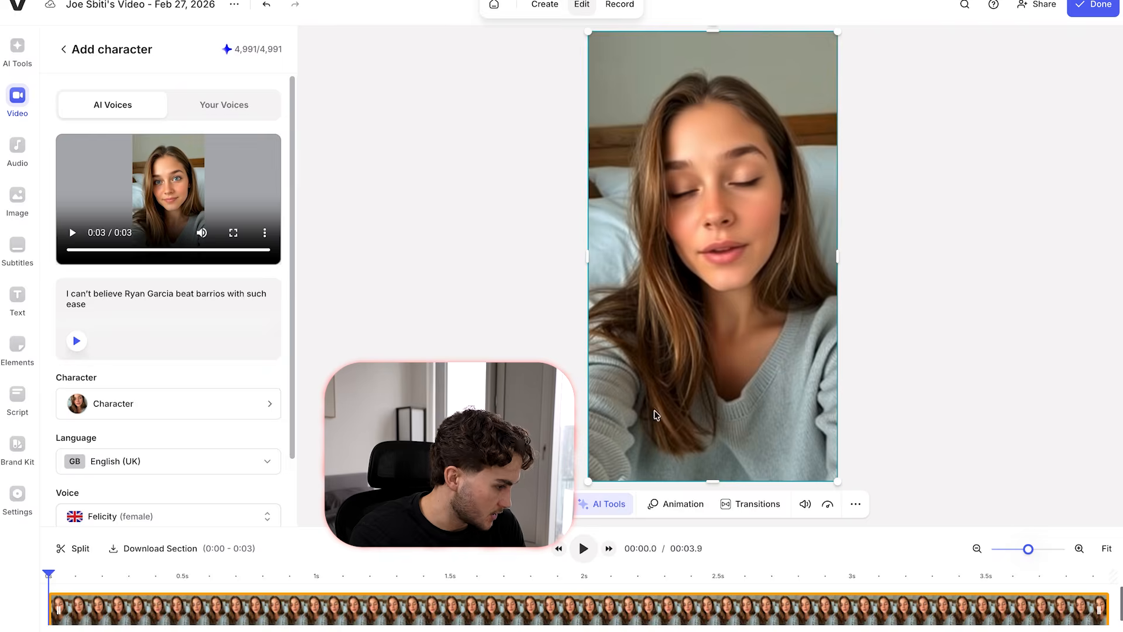
left_click(583, 551)
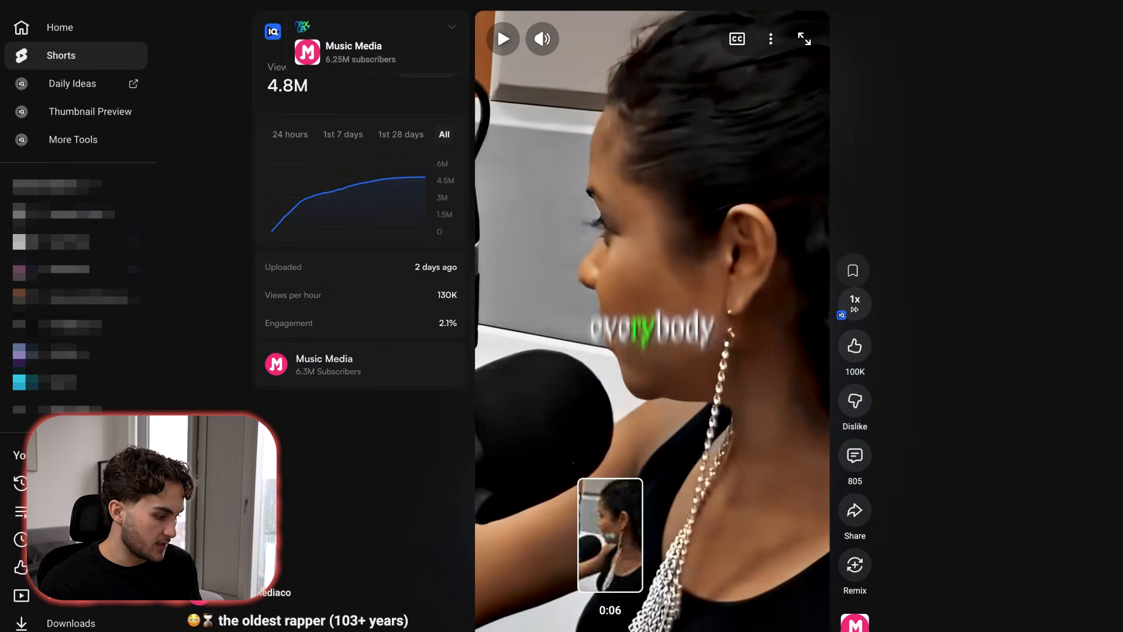
Step: In YouTube Shorts, rewind the Short about the oldest rapper to its start and examine the opening shot of the person talking
left_click_drag(613, 629, 468, 627)
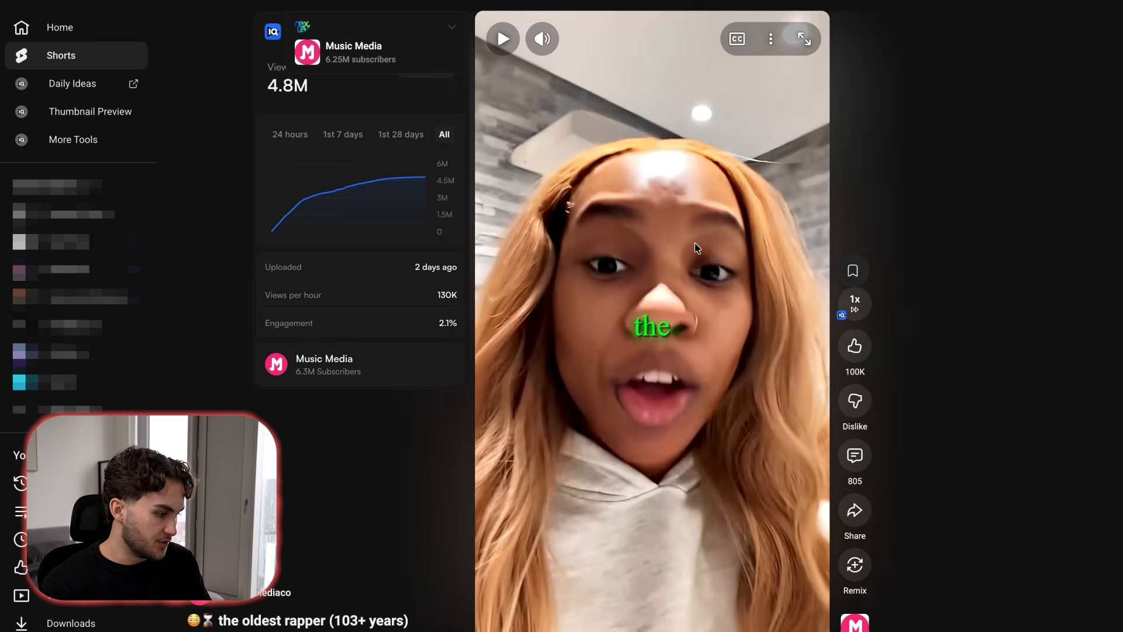
left_click(715, 433)
left_click(718, 438)
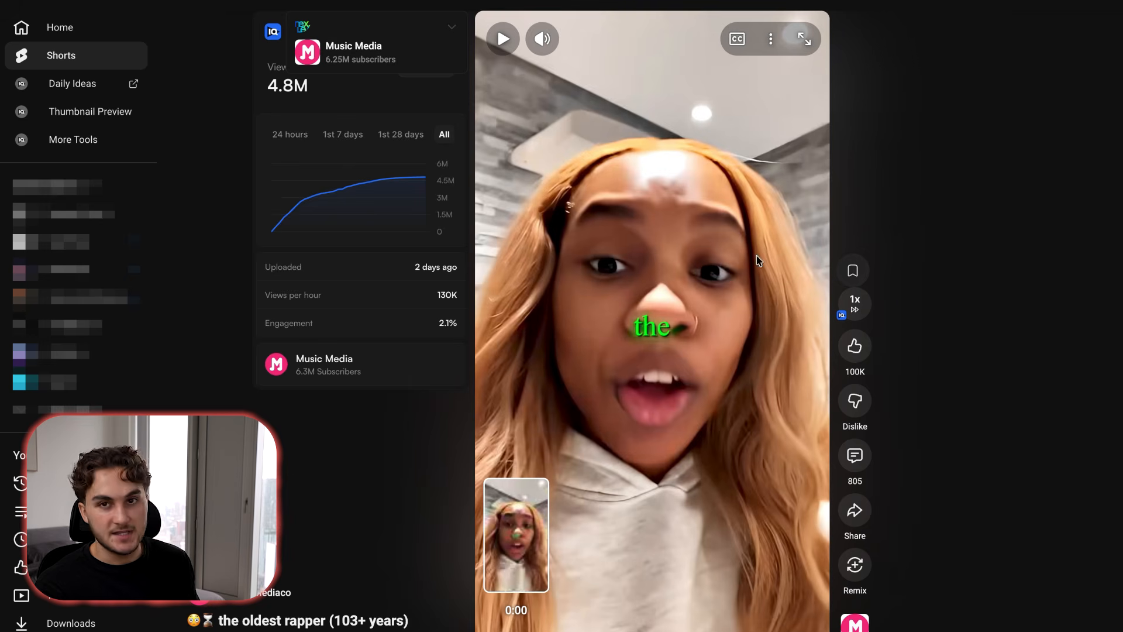
left_click(711, 381)
left_click(713, 392)
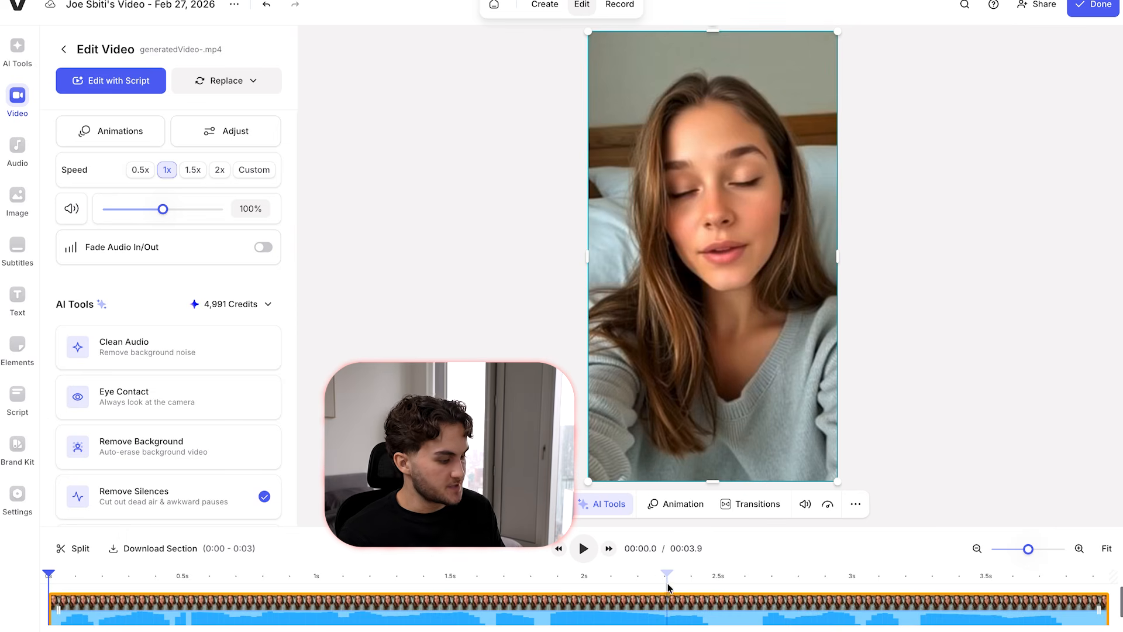
Step: In VEED, check the generated clip at about 1.2 seconds and look through the AI tools offered for it
left_click_drag(667, 577, 381, 578)
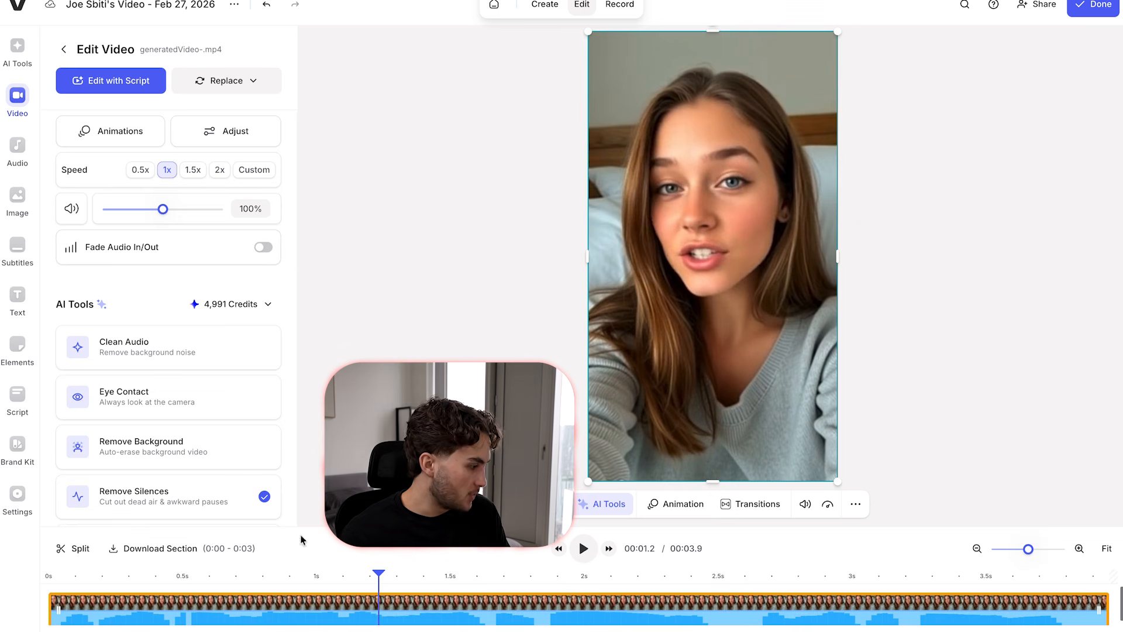
scroll(185, 356, "down", 3)
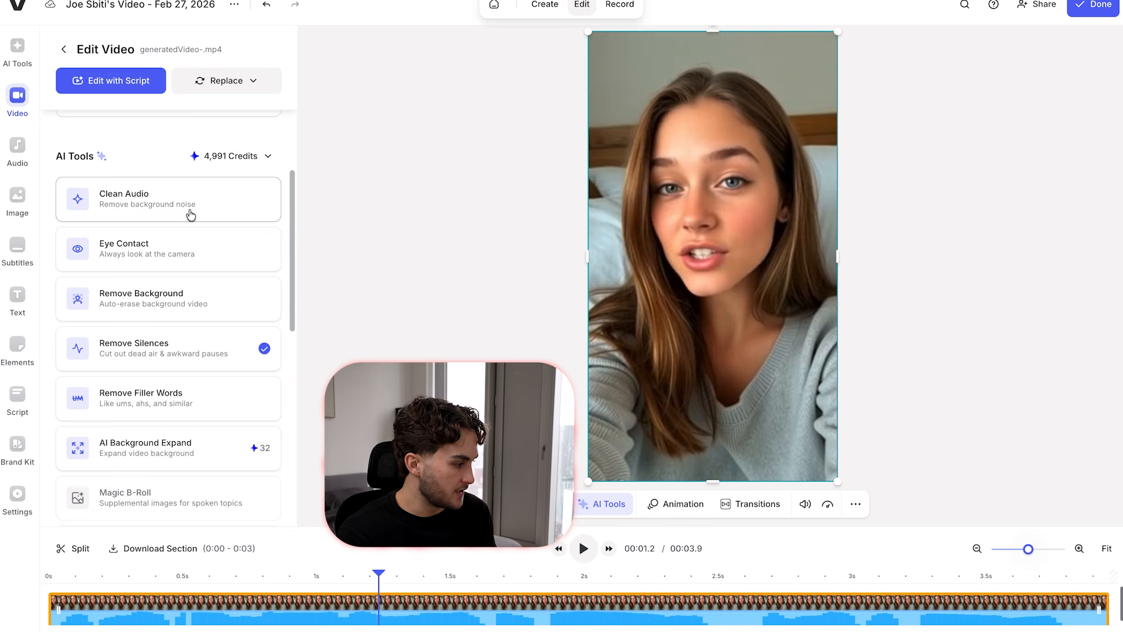
scroll(191, 215, "down", 1)
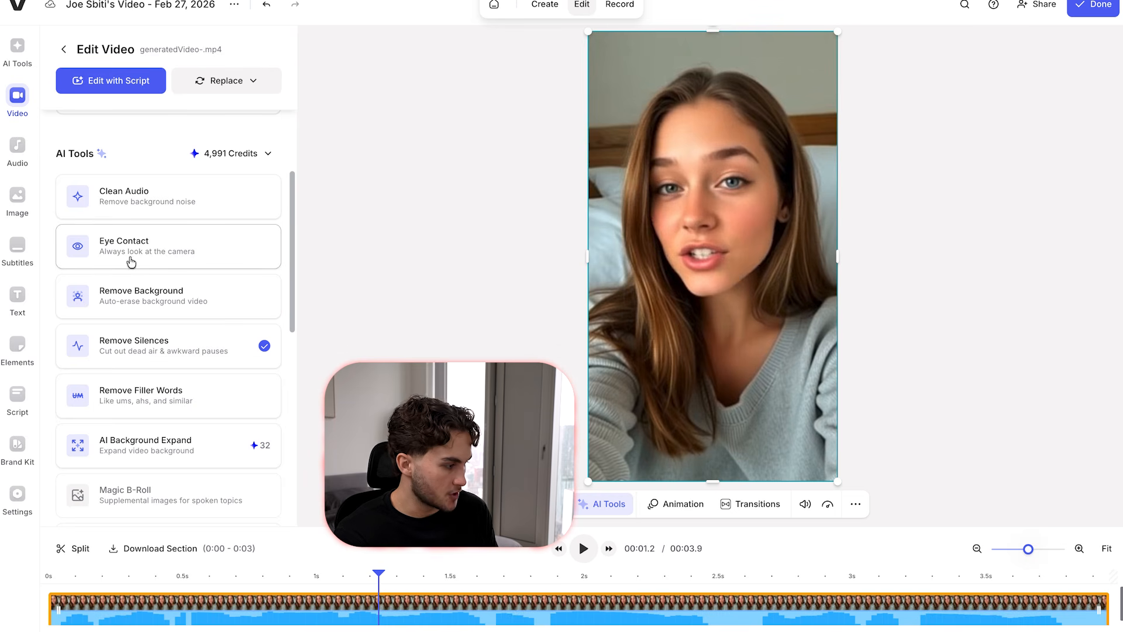
scroll(208, 254, "down", 7)
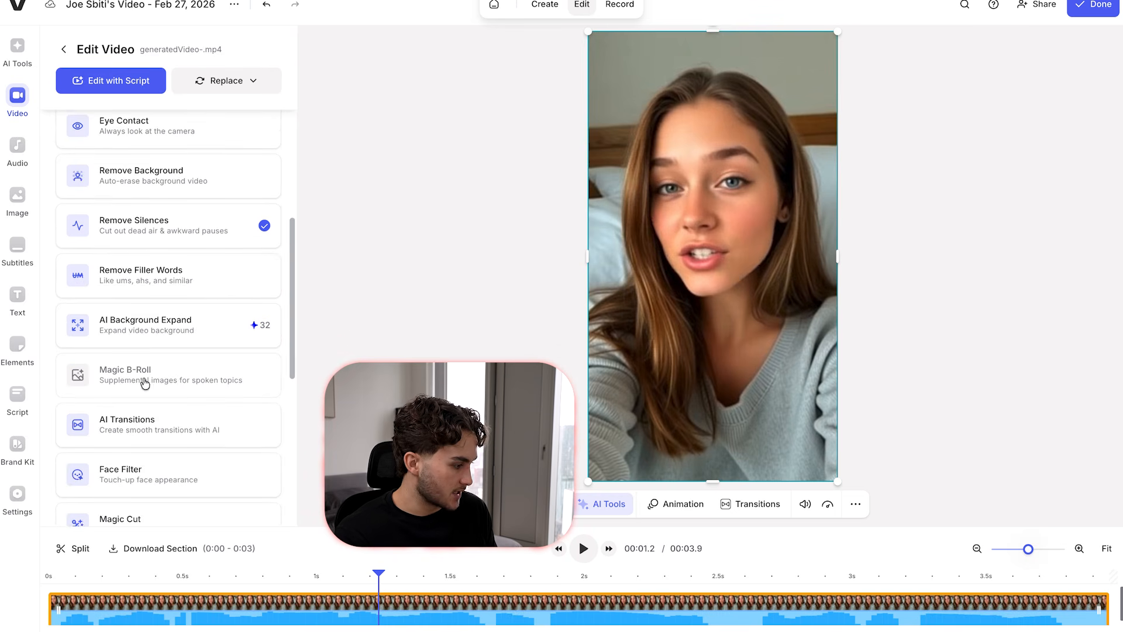
scroll(224, 327, "up", 1)
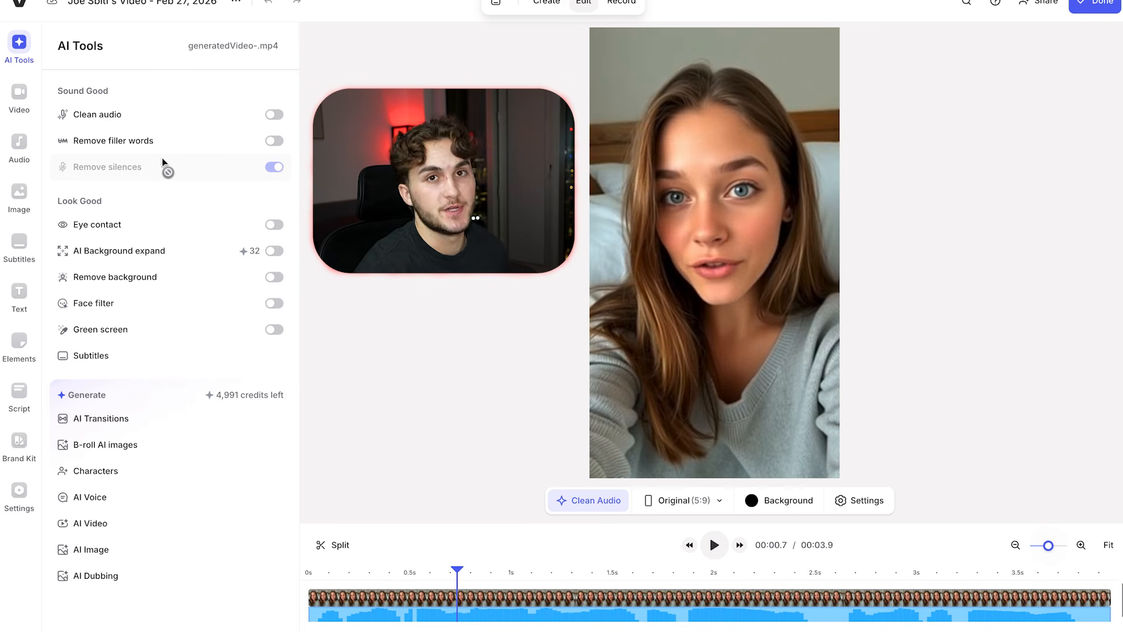
Step: Generate automatic English (US) subtitles for the video
left_click(20, 251)
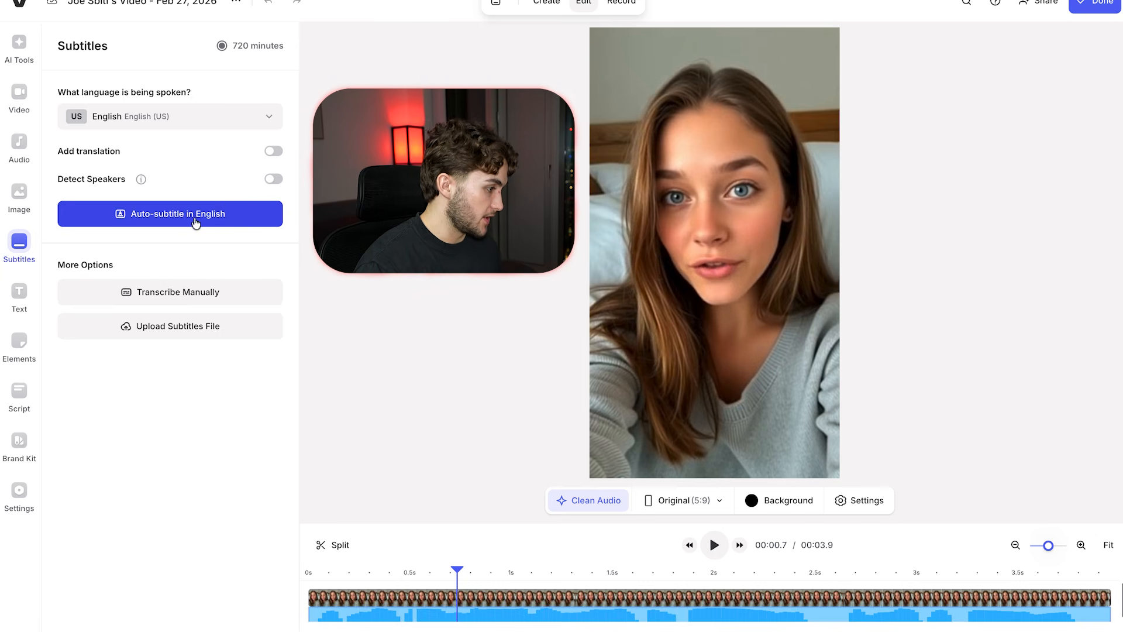
left_click(162, 218)
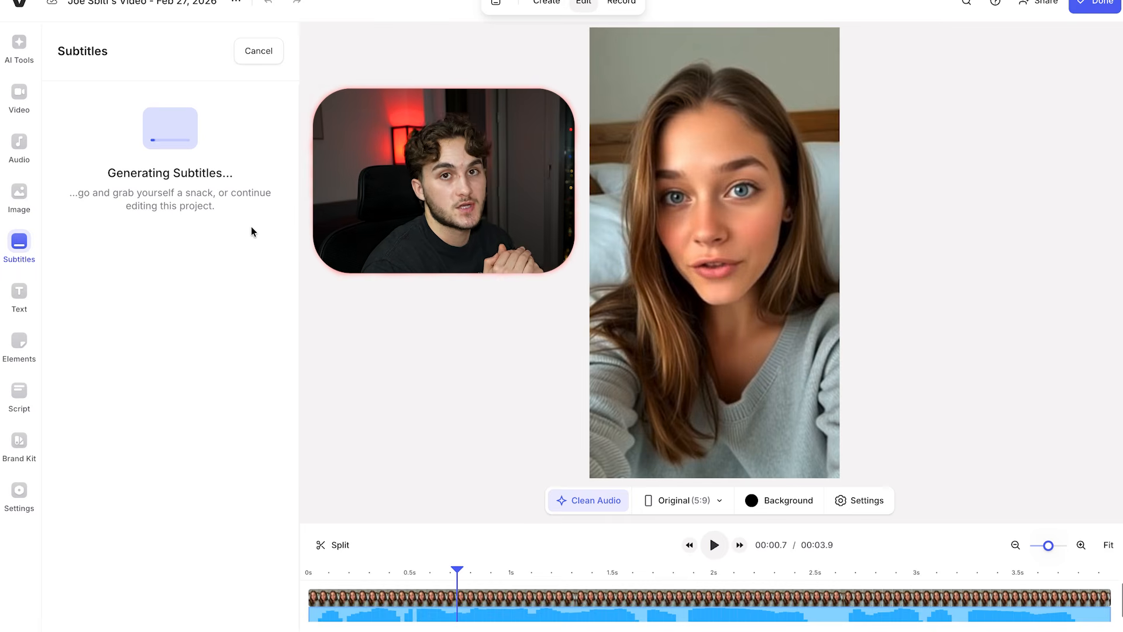
Step: Play the video from about 0.2 seconds to preview the generated subtitles
left_click(349, 530)
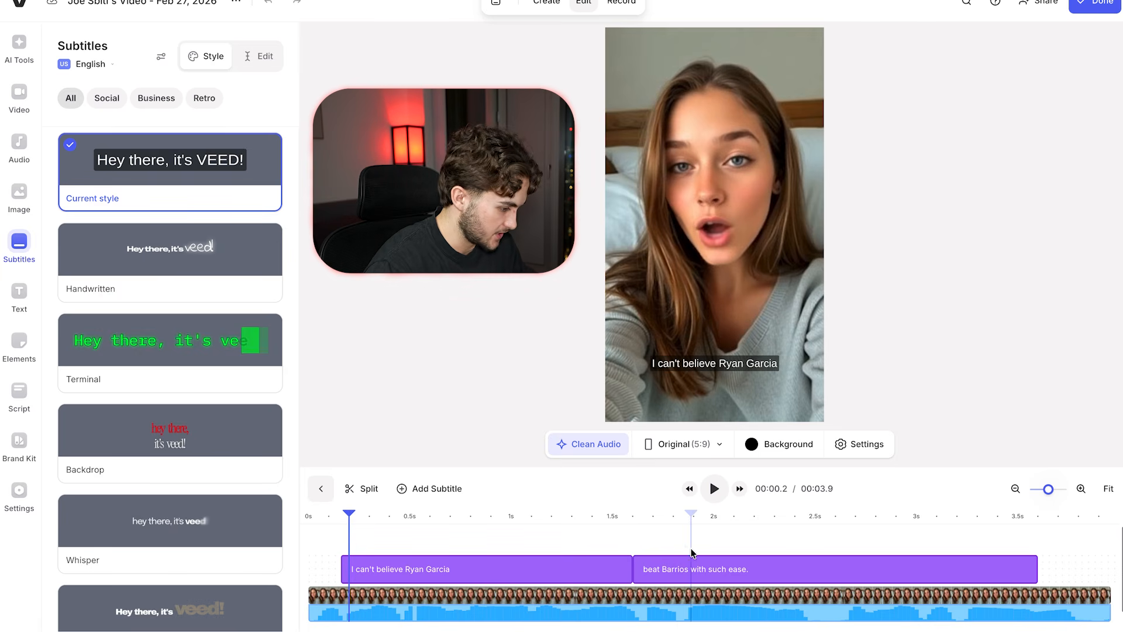
key("space")
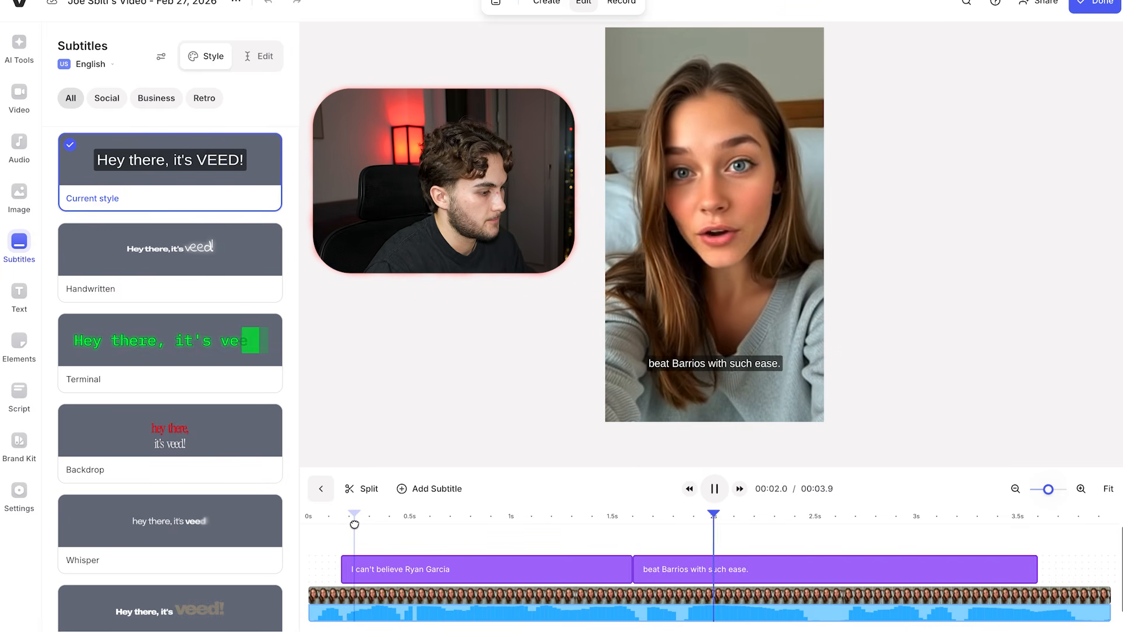
key("space")
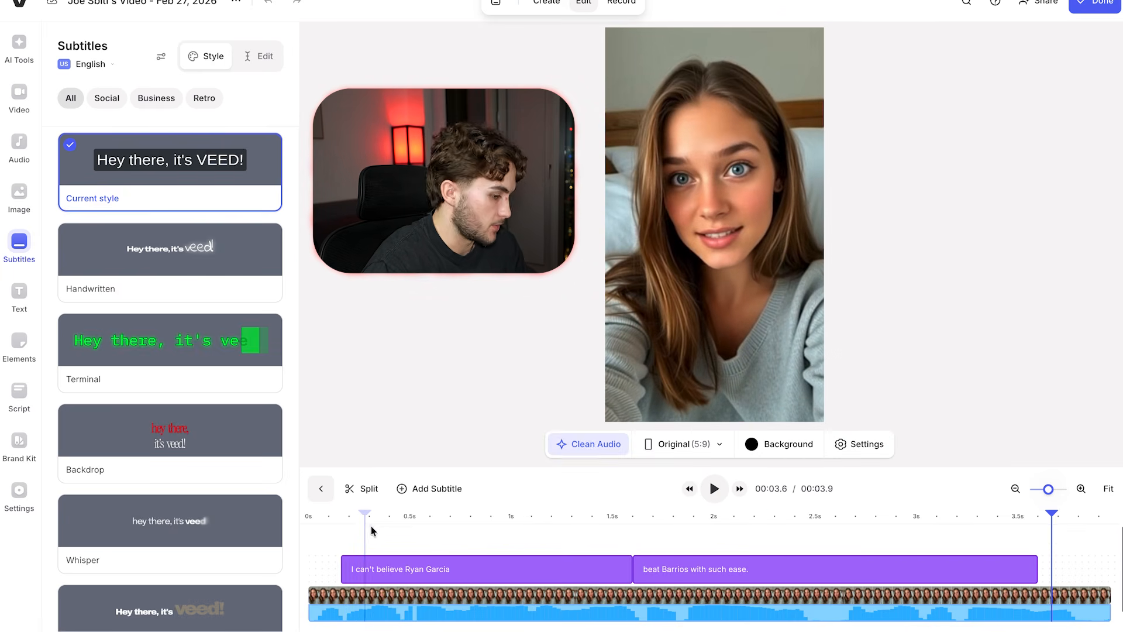
left_click(565, 559)
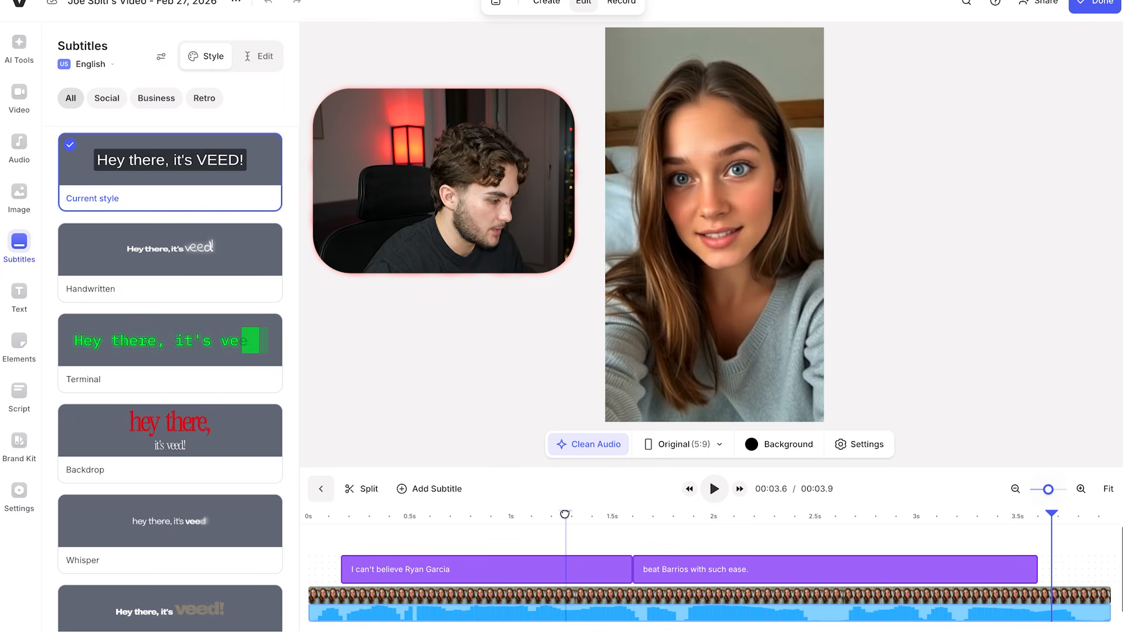
Step: Move the subtitles up in the frame so they sit just below the woman's chin
left_click(612, 560)
left_click_drag(709, 363, 740, 282)
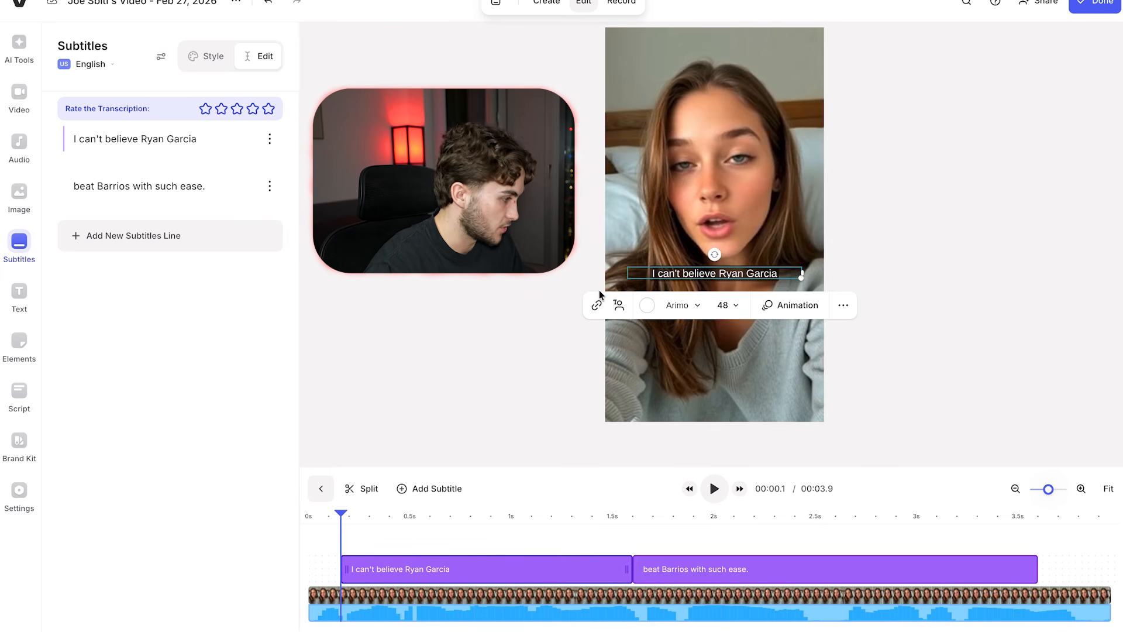
Step: Browse the subtitle style presets and apply the Backdrop style
left_click(193, 68)
scroll(199, 298, "down", 5)
scroll(215, 262, "up", 2)
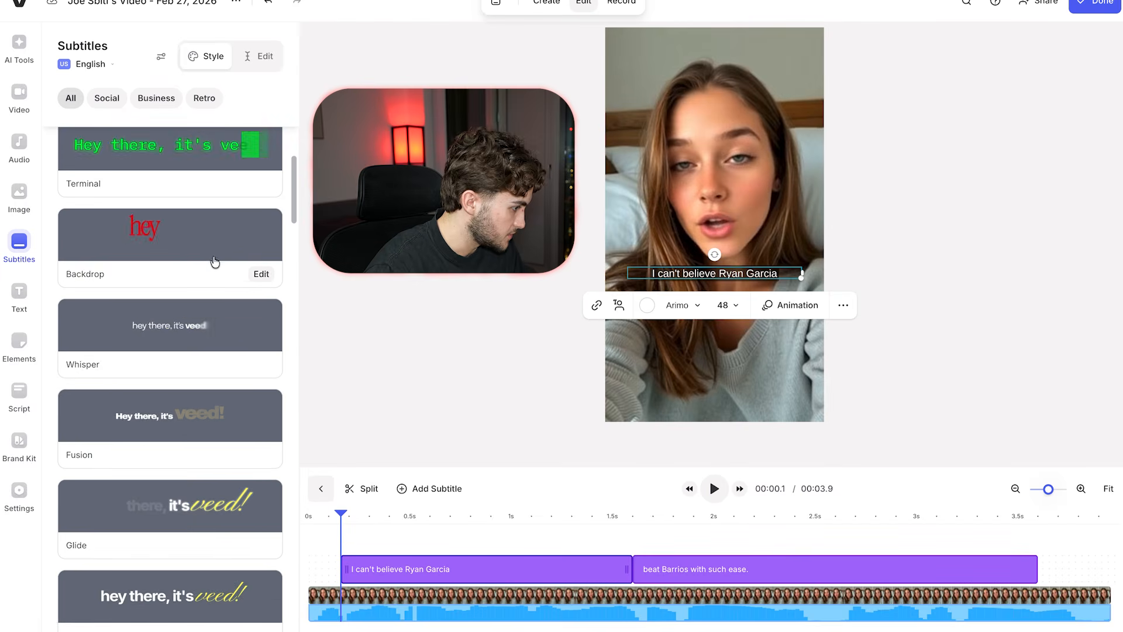
scroll(196, 271, "down", 5)
scroll(210, 293, "up", 7)
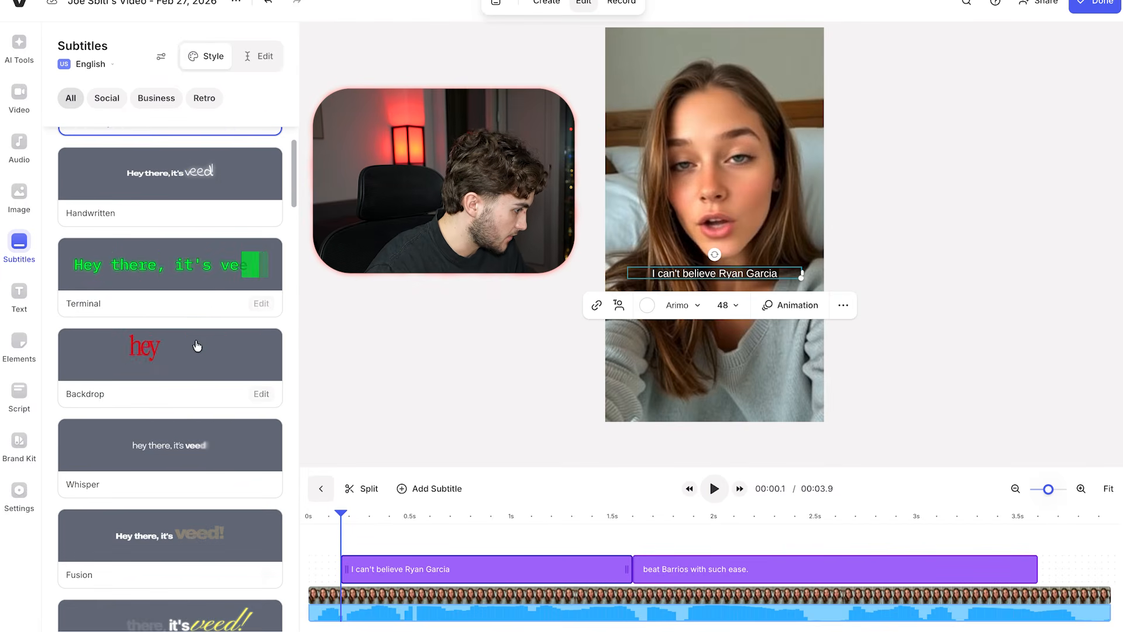
left_click(197, 346)
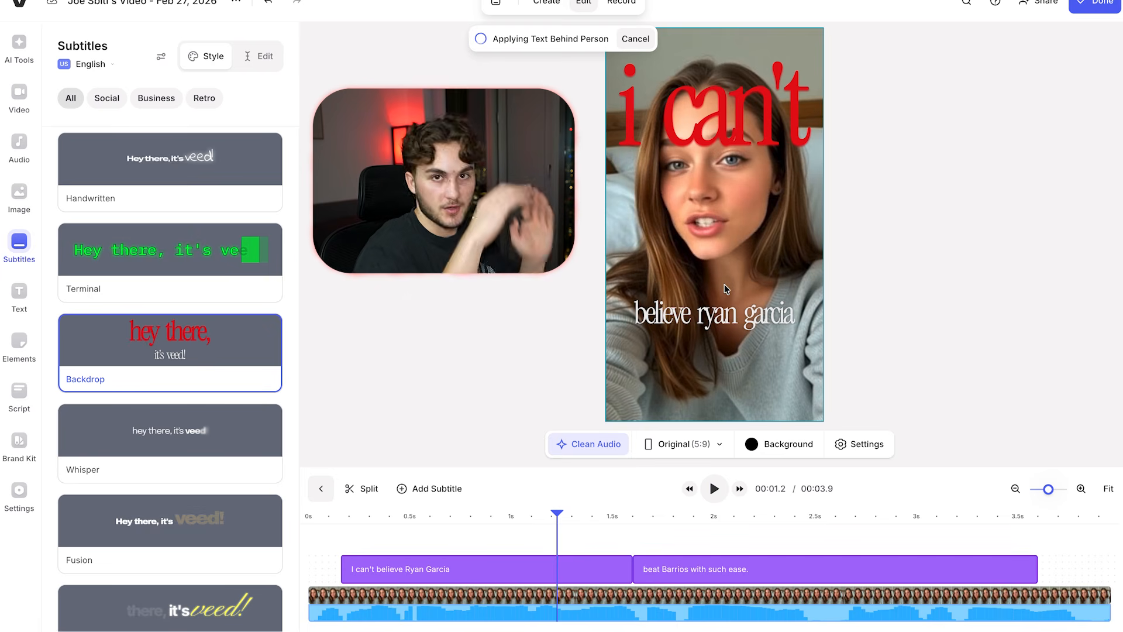
Step: Look through the rest of the subtitle style presets and apply the Whisper style
scroll(210, 334, "down", 3)
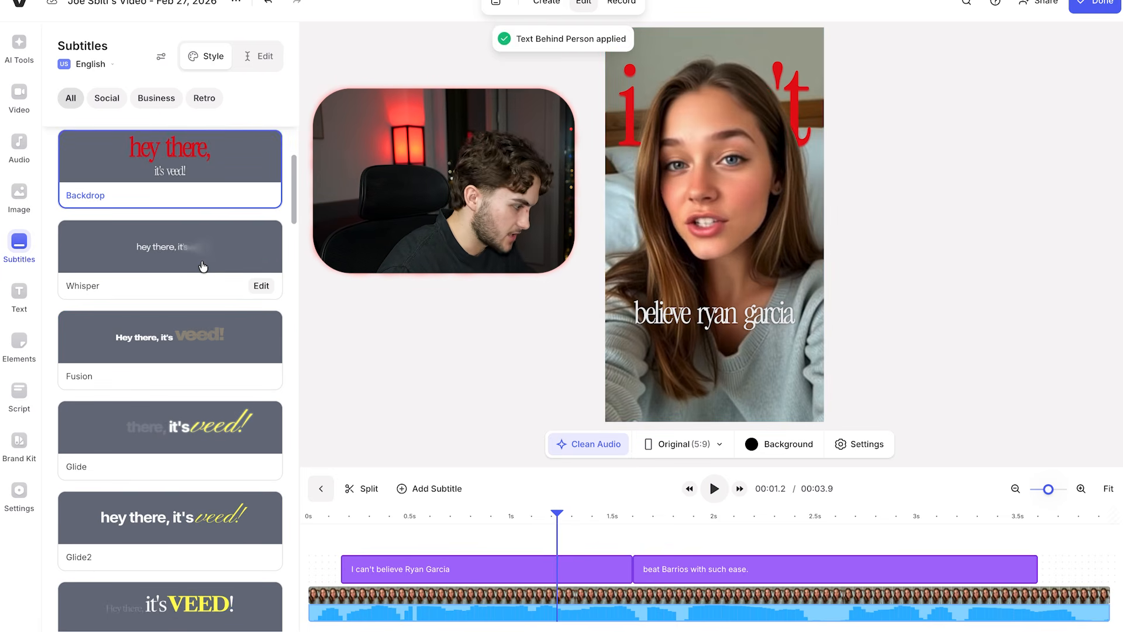
scroll(203, 267, "down", 10)
scroll(221, 361, "down", 15)
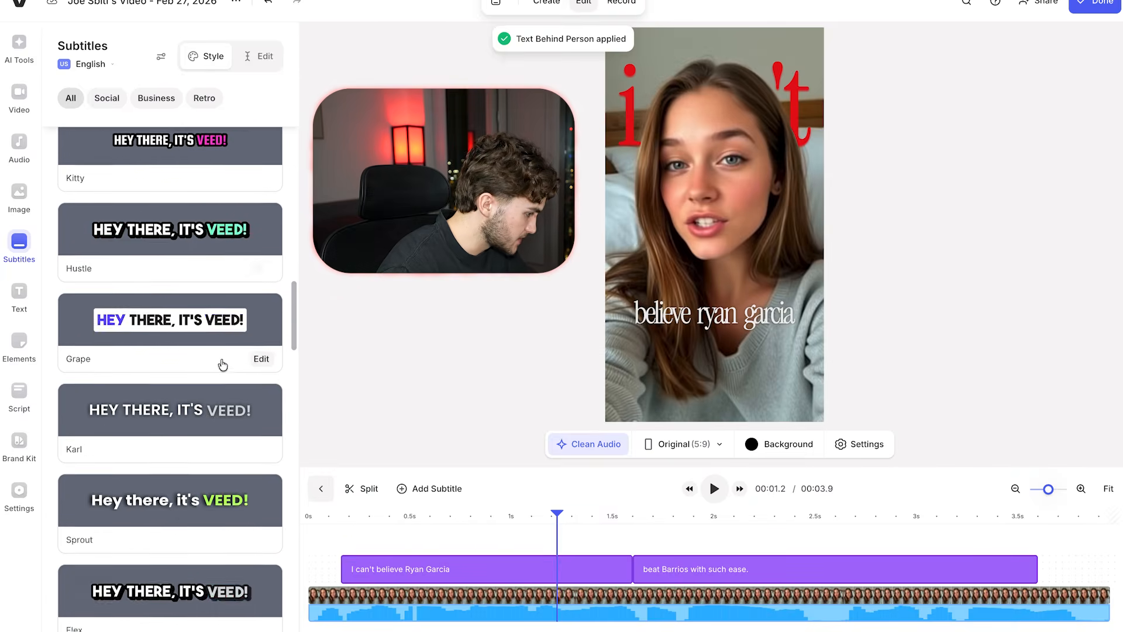
scroll(199, 369, "down", 15)
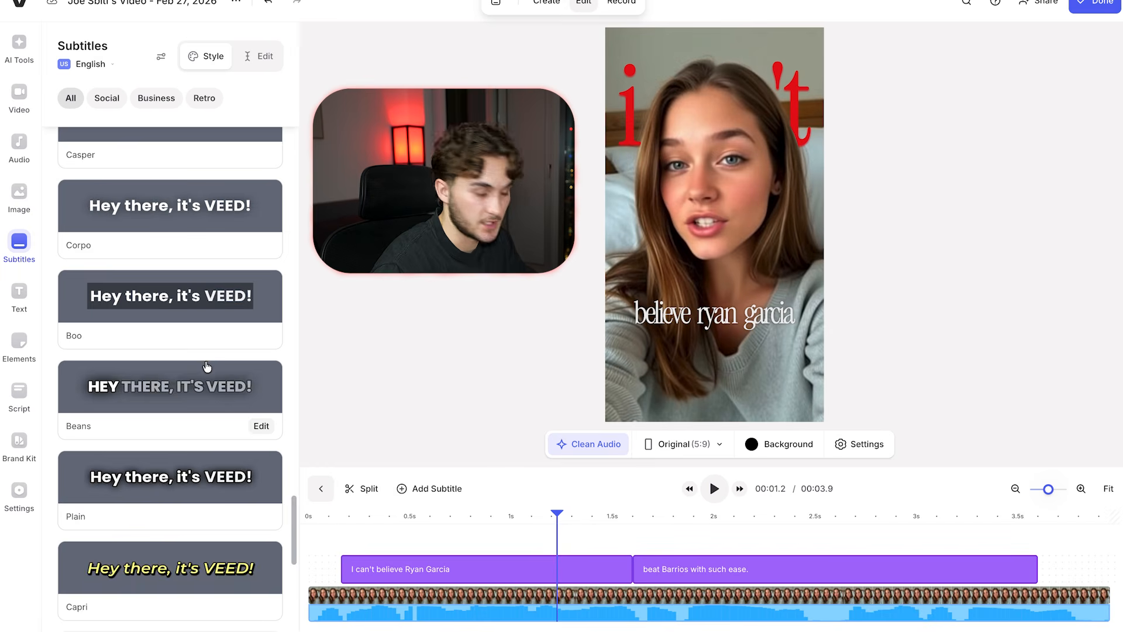
scroll(206, 375, "down", 5)
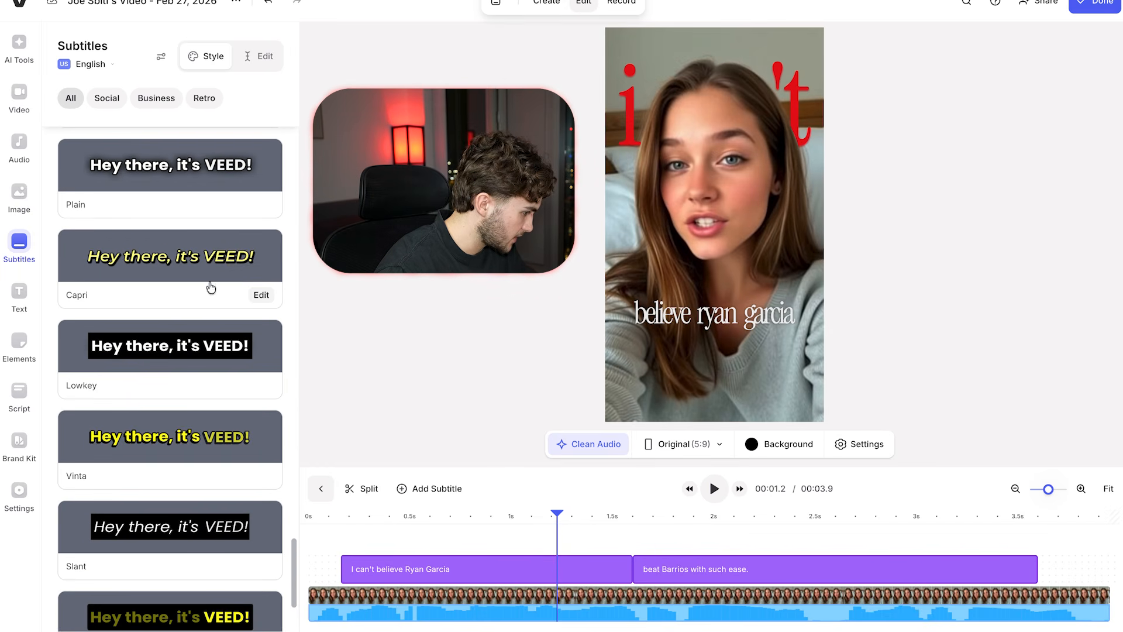
scroll(216, 299, "down", 3)
scroll(221, 302, "up", 20)
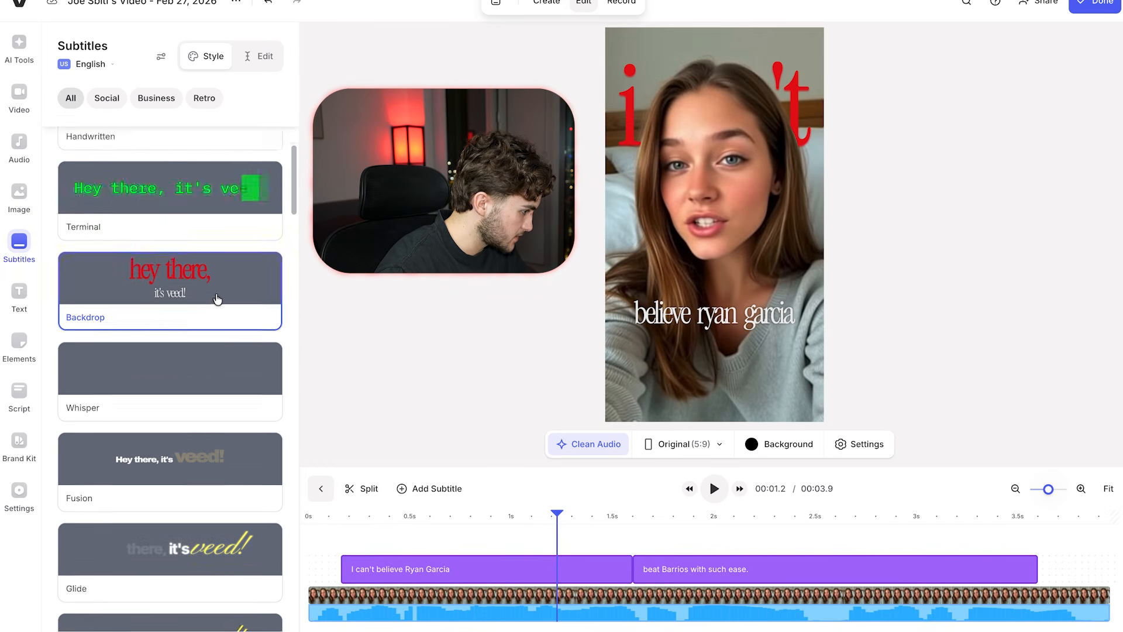
scroll(217, 299, "up", 1)
scroll(205, 441, "down", 1)
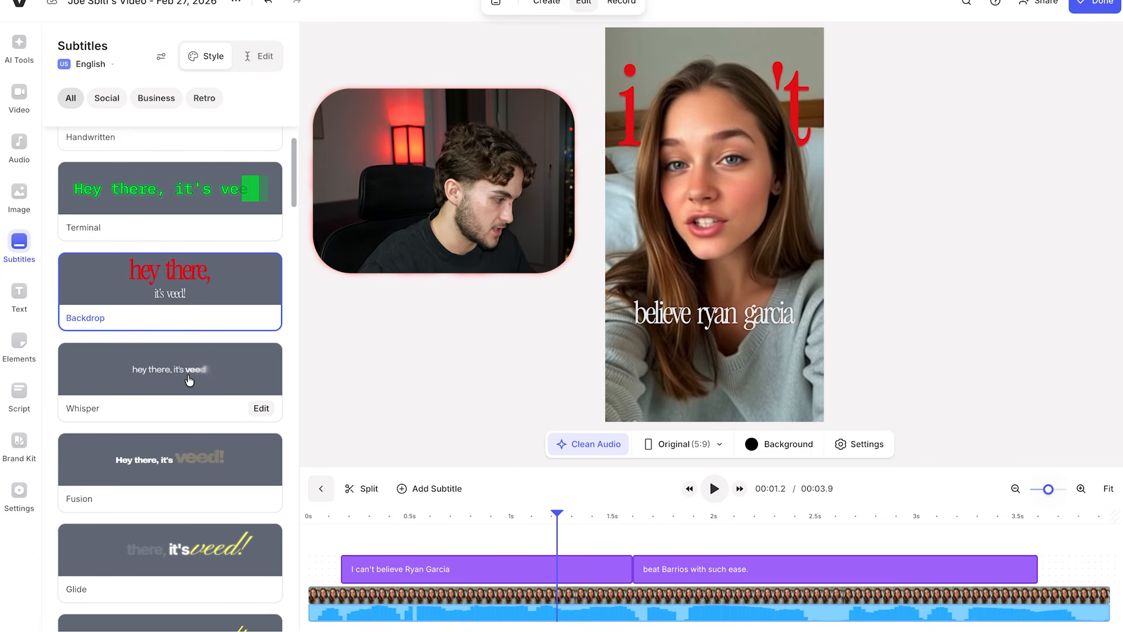
left_click(213, 375)
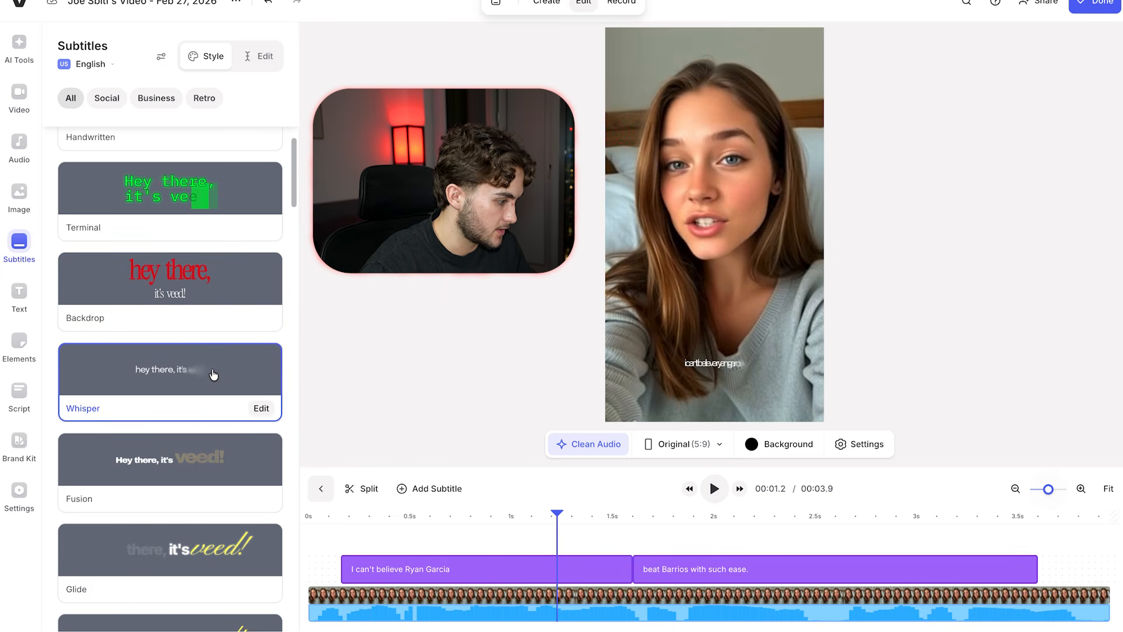
Step: Select the subtitle line in the video preview and set its font size to 48px
left_click(552, 535)
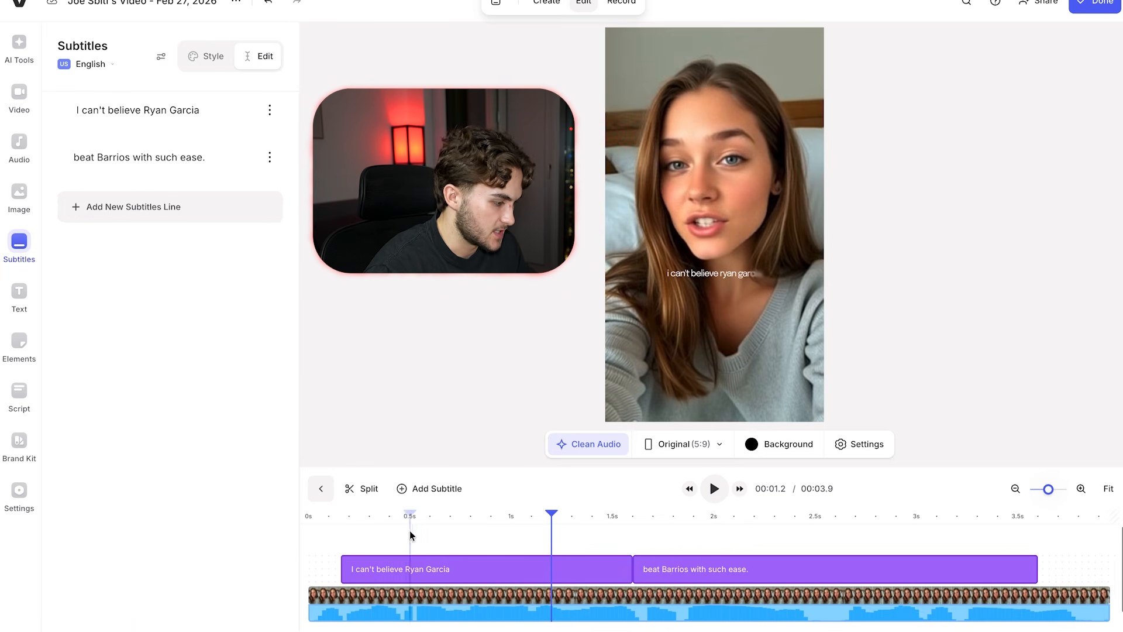
left_click(726, 273)
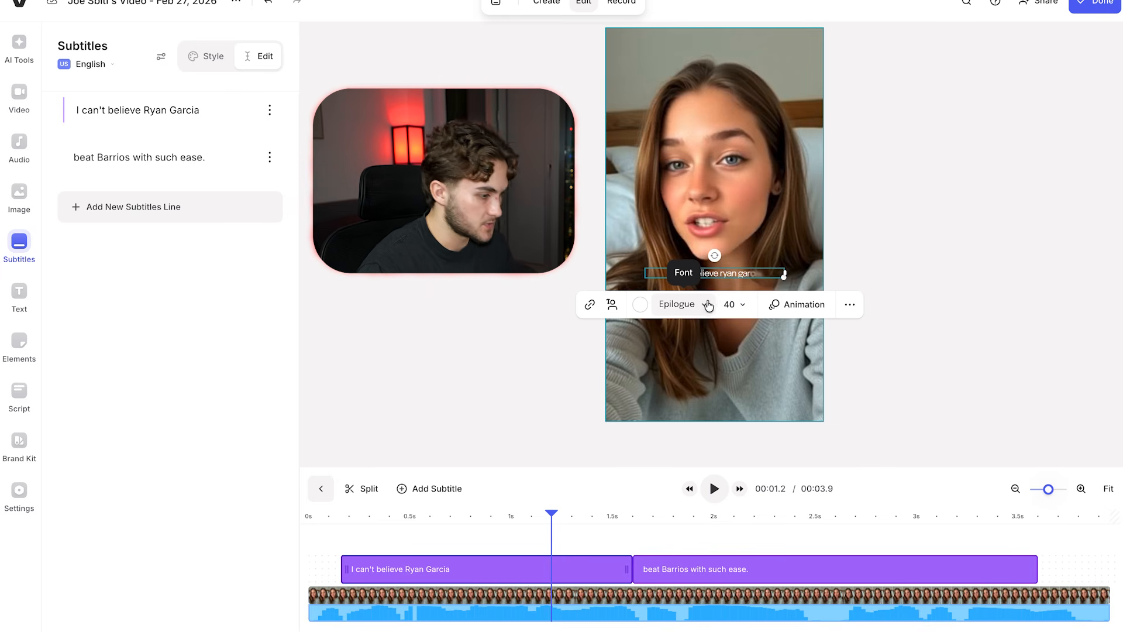
left_click(733, 304)
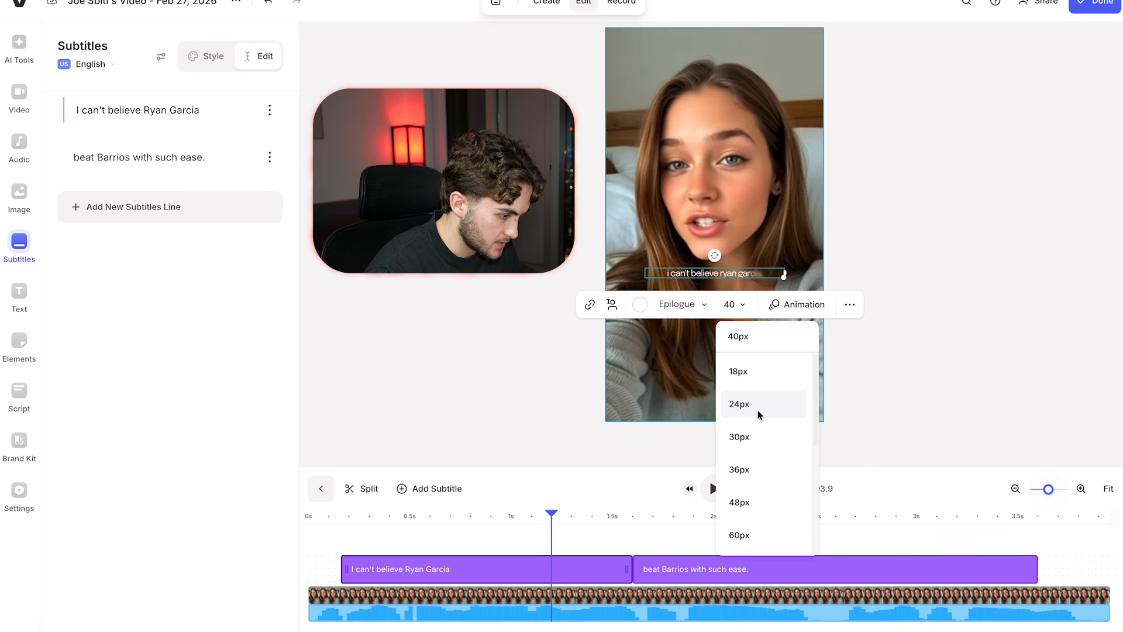
scroll(757, 472, "down", 2)
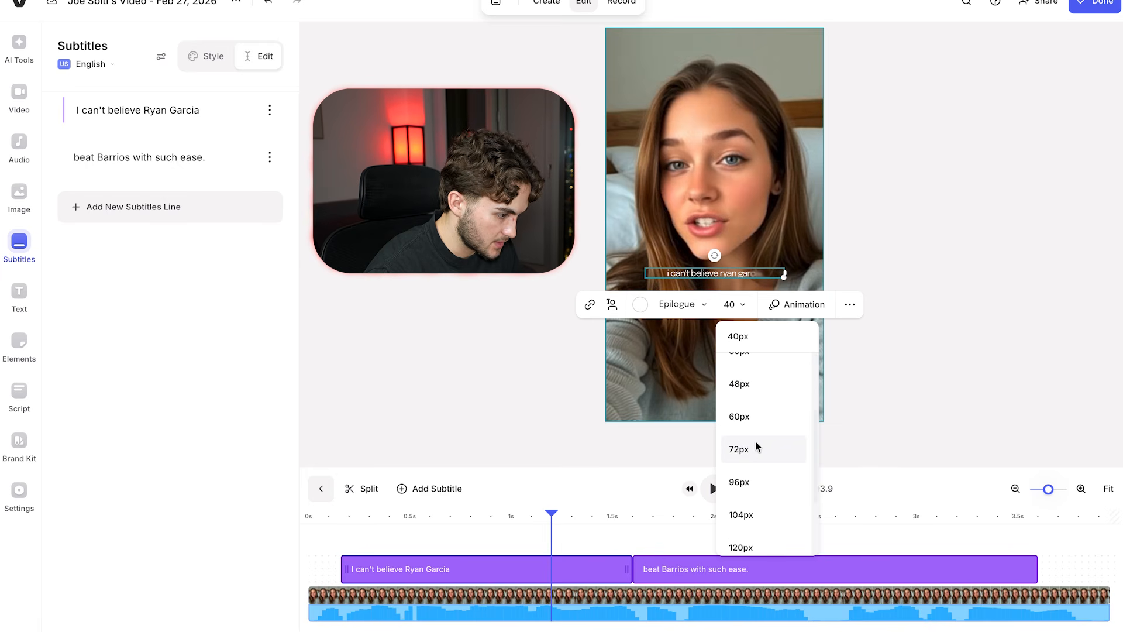
left_click(757, 448)
left_click(759, 419)
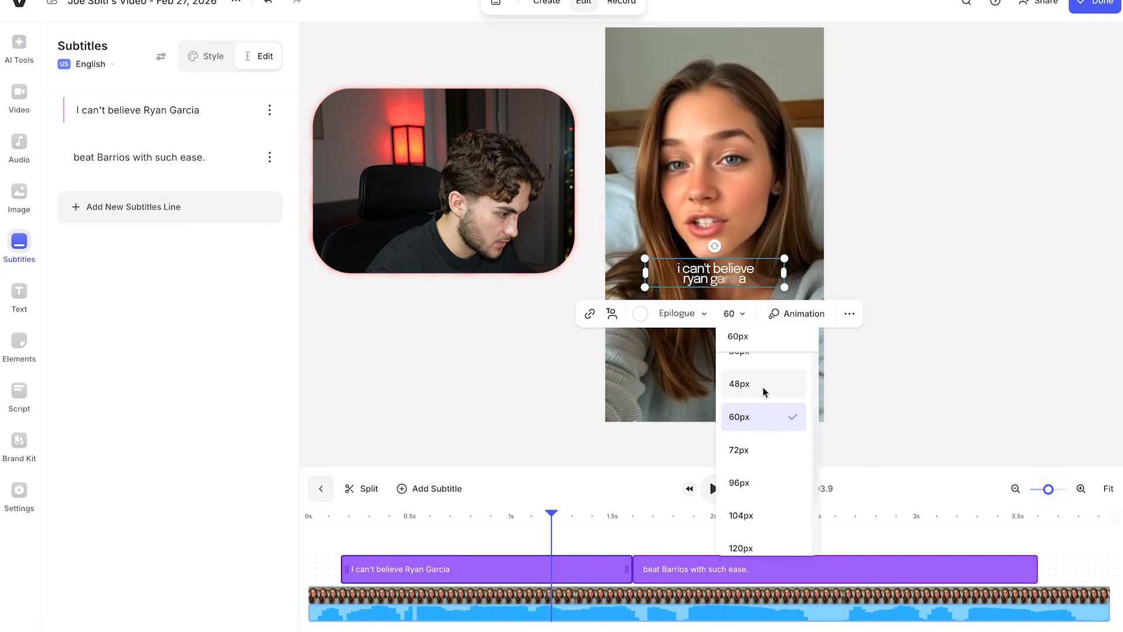
left_click(764, 390)
left_click(678, 305)
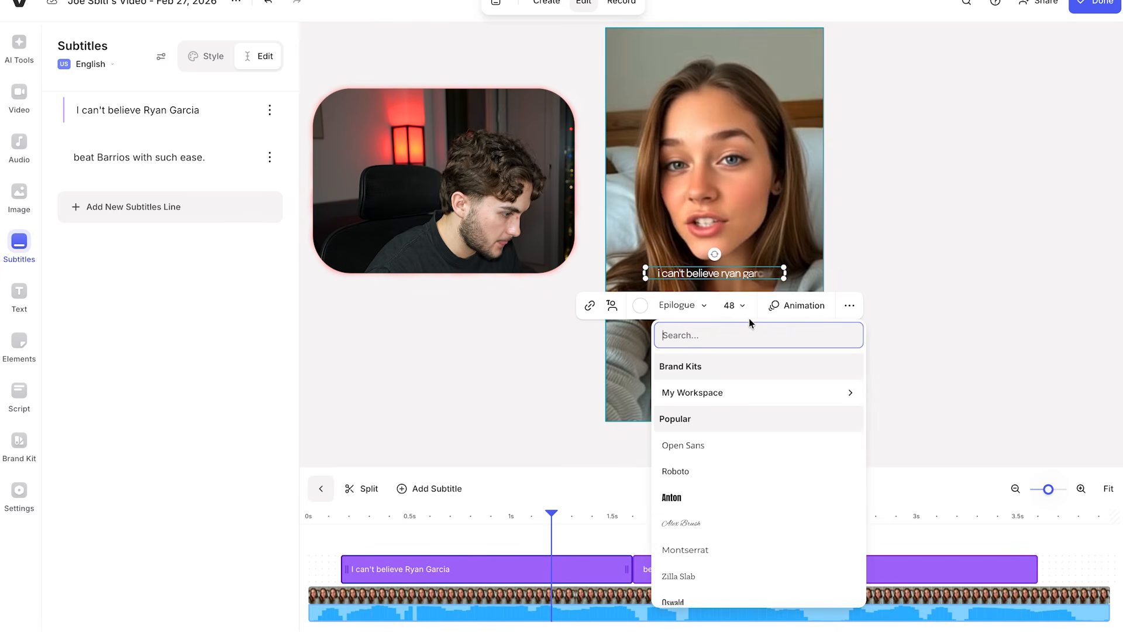
left_click(706, 316)
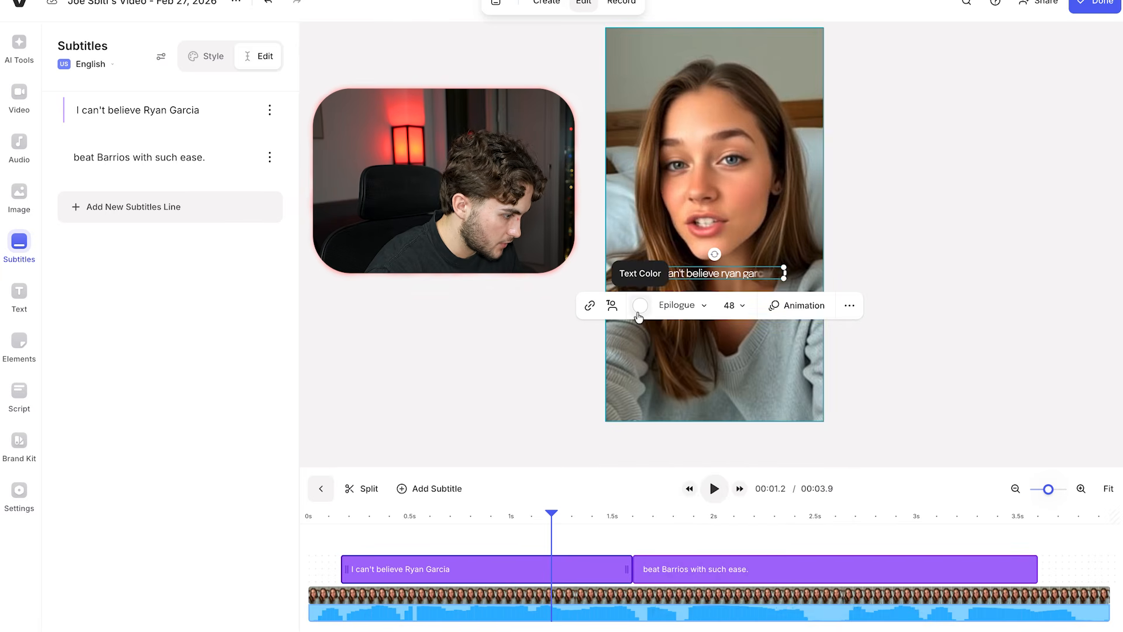
Step: Change the subtitle text color to a bright, saturated red, about #ff2119
left_click(640, 305)
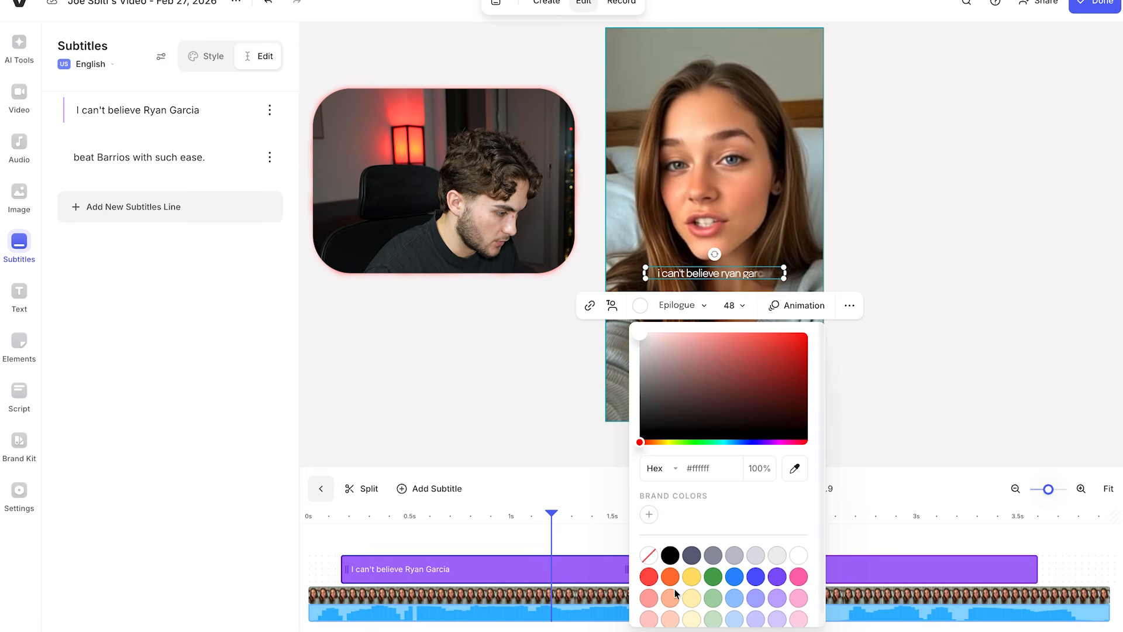
left_click(649, 578)
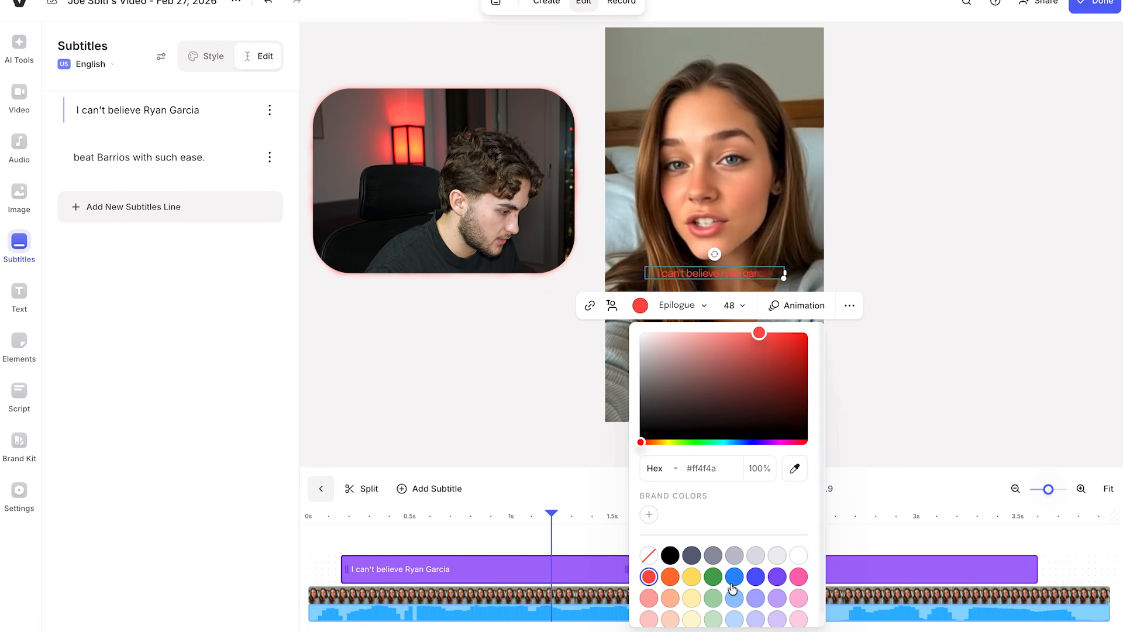
left_click(755, 577)
left_click(649, 577)
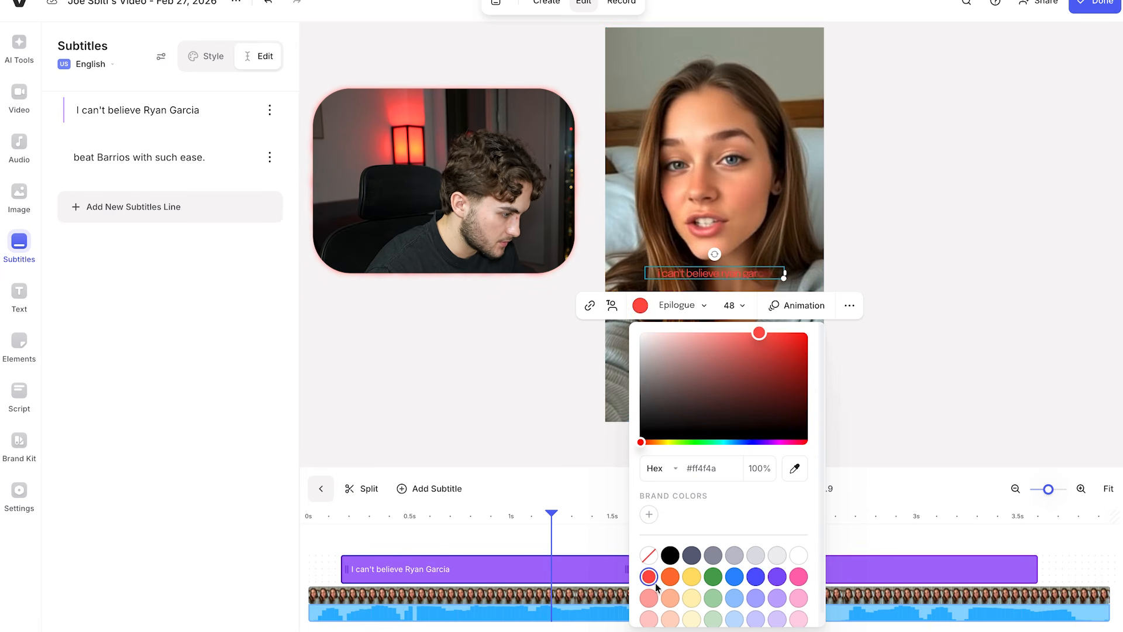
scroll(737, 571, "down", 1)
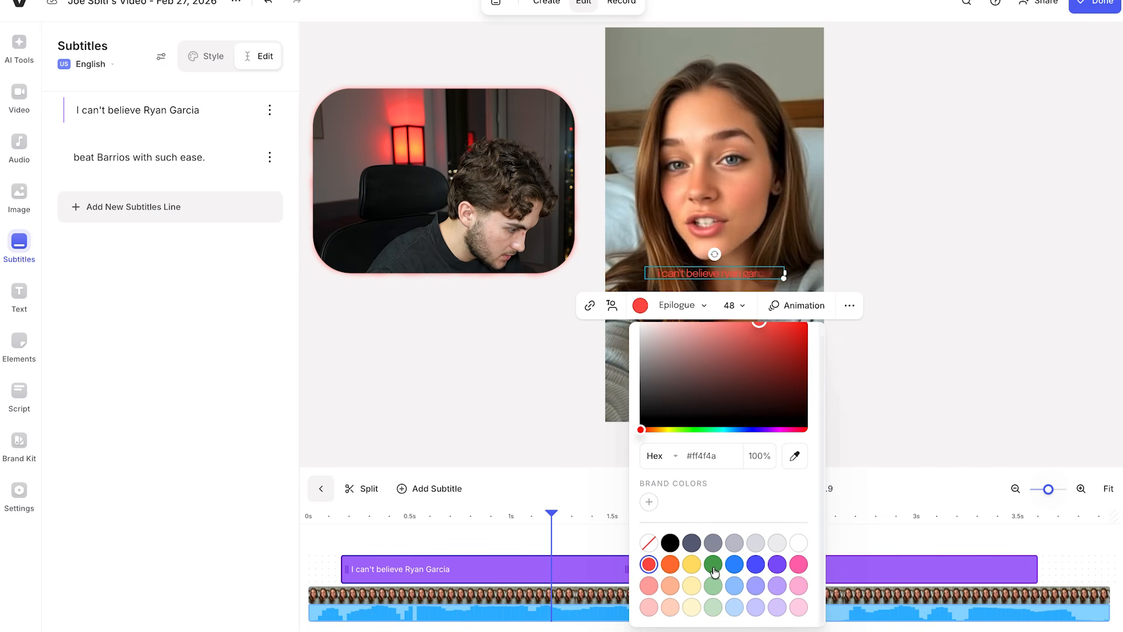
scroll(777, 375, "up", 1)
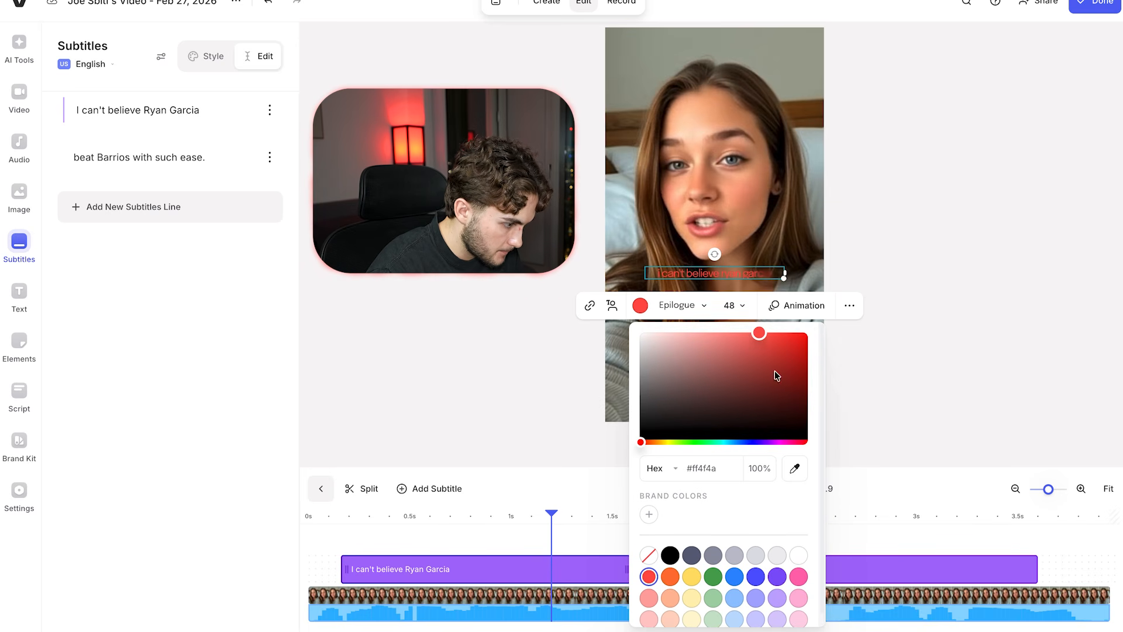
left_click_drag(756, 335, 821, 329)
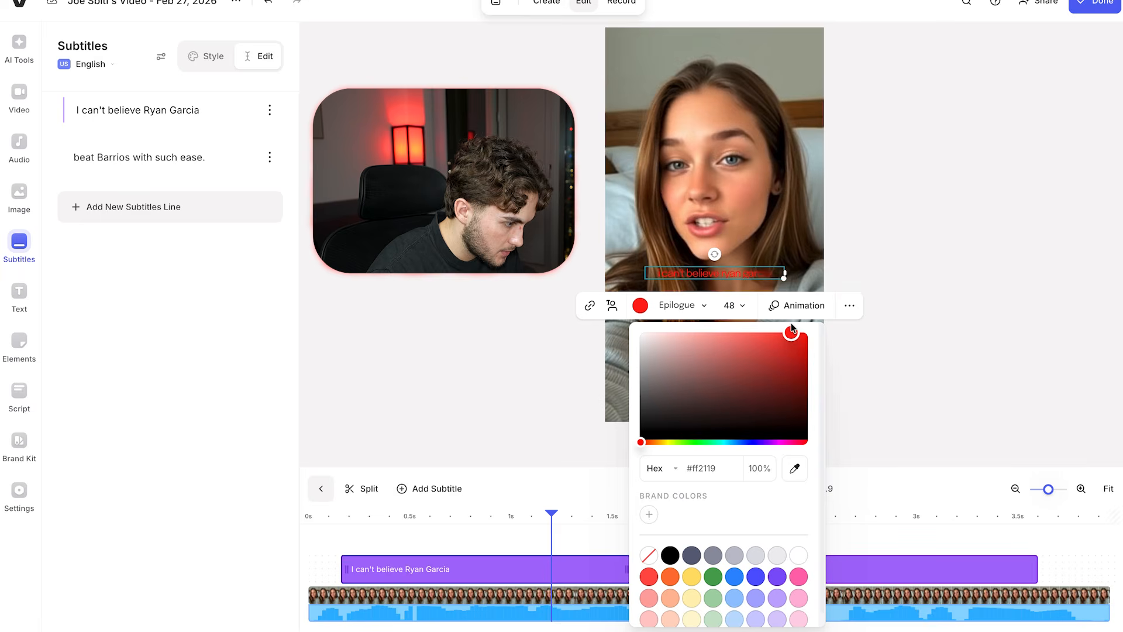
left_click(946, 337)
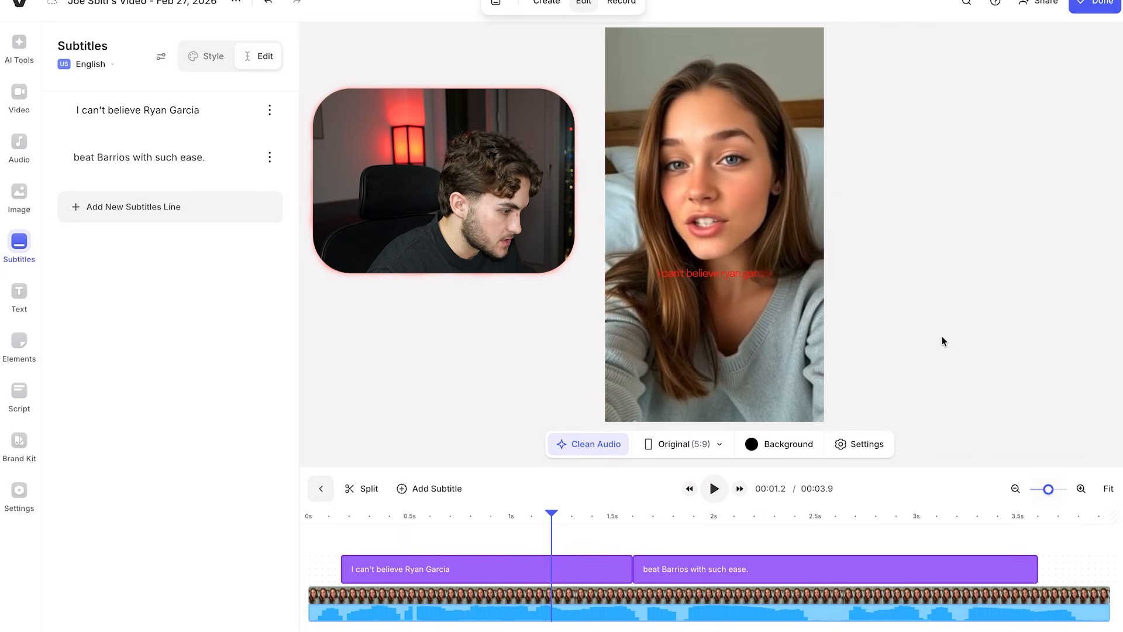
Step: Make the red subtitle text bold
left_click(392, 525)
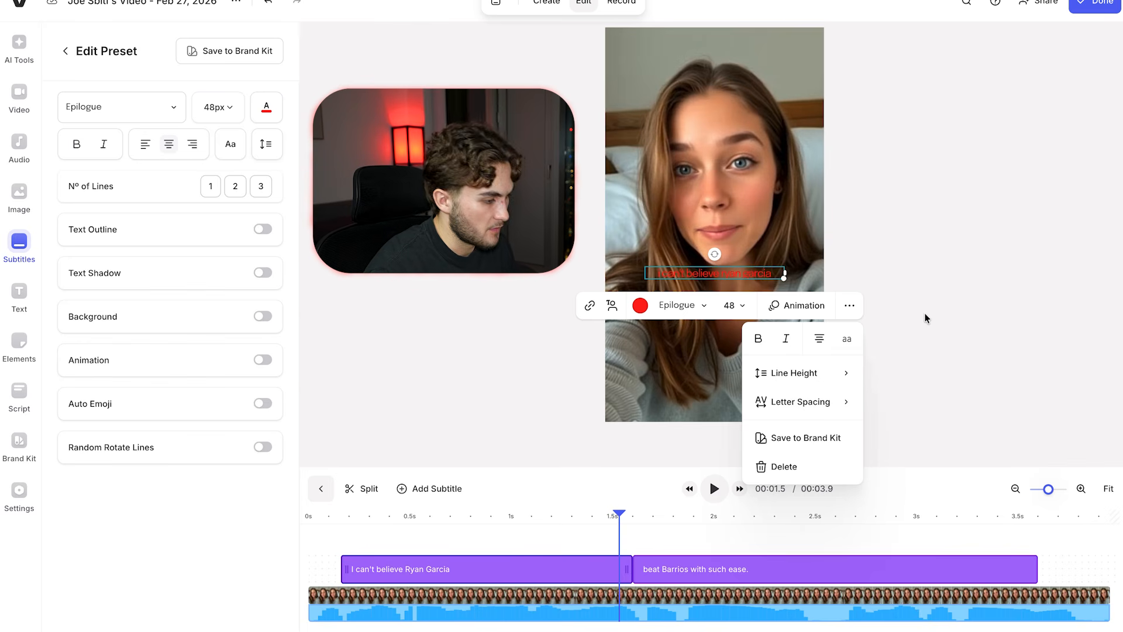
left_click(758, 338)
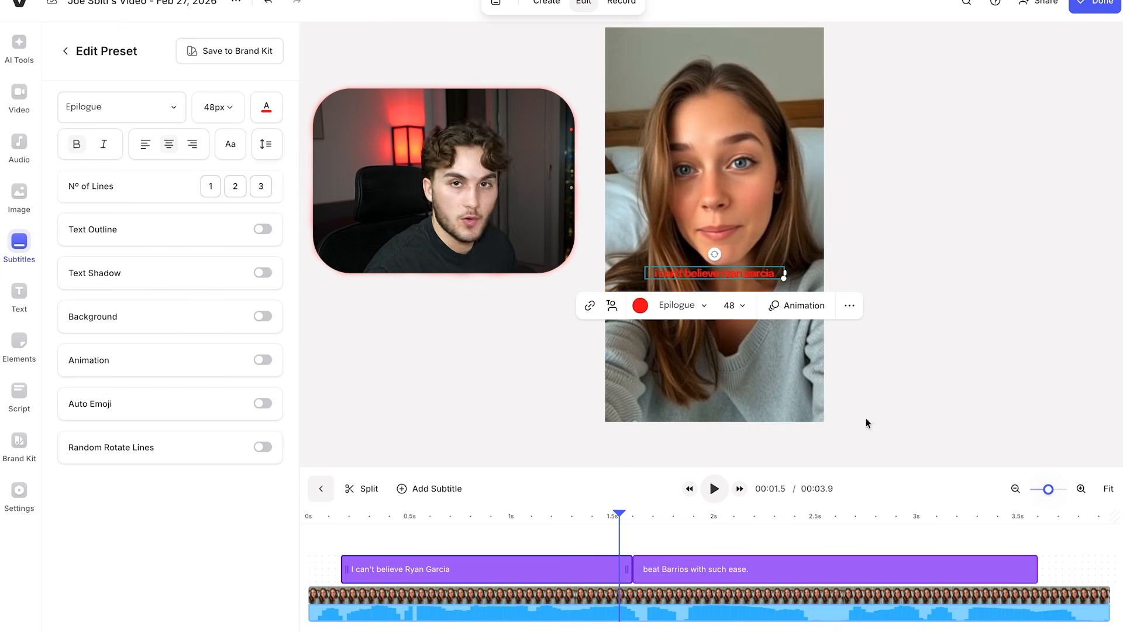
Step: Turn on the text shadow for the subtitles with a distance of 13 and a blur of 39
left_click(350, 513)
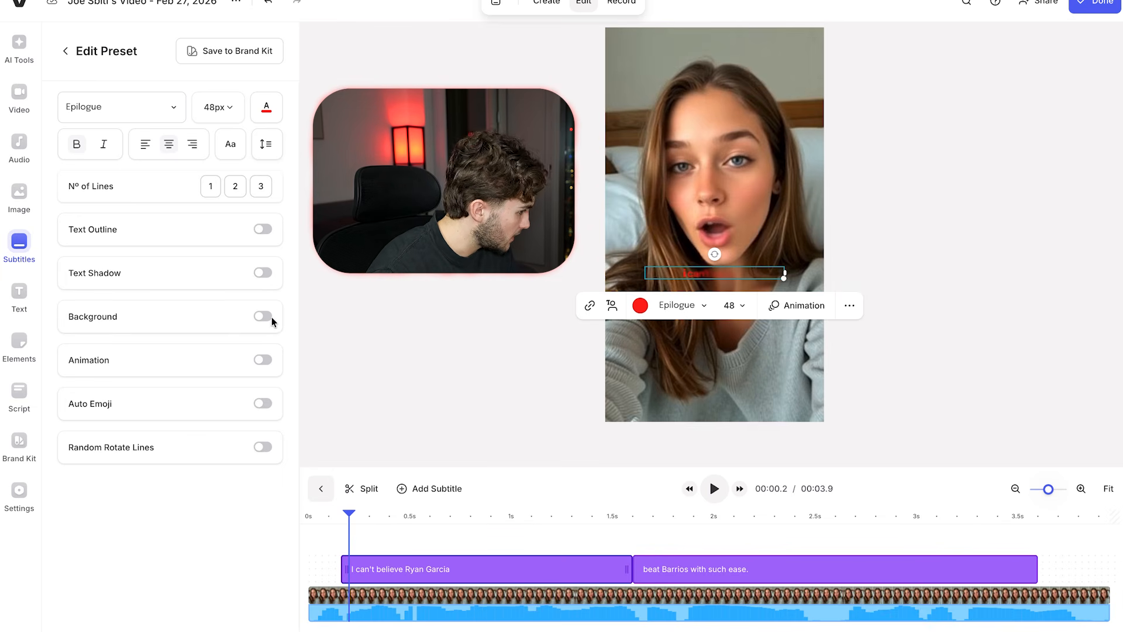
left_click(263, 273)
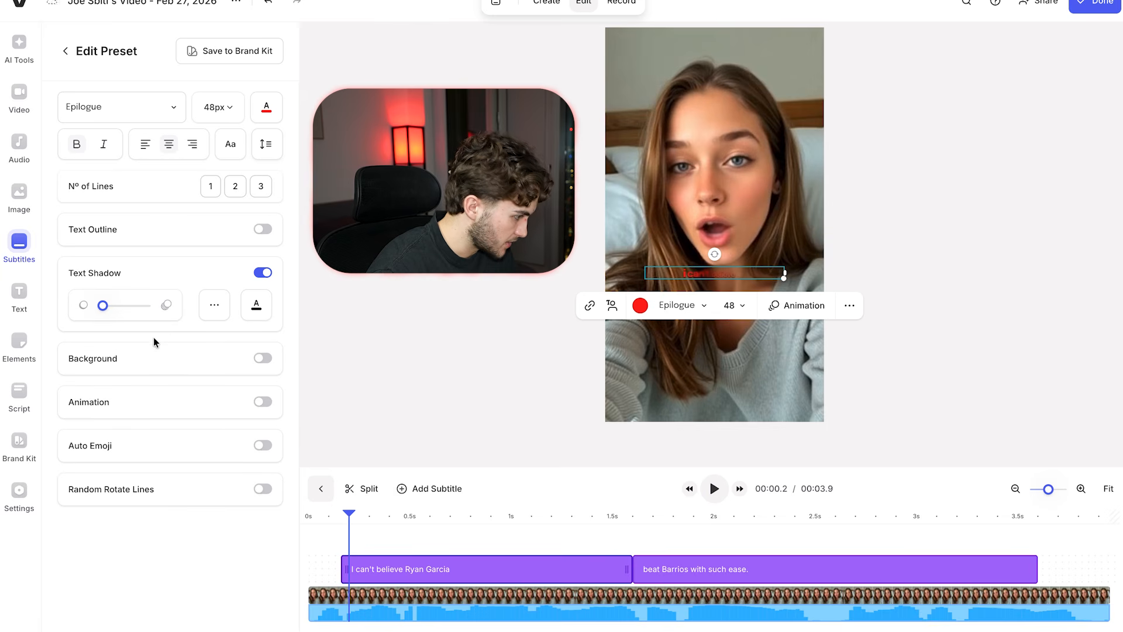
left_click_drag(102, 305, 109, 306)
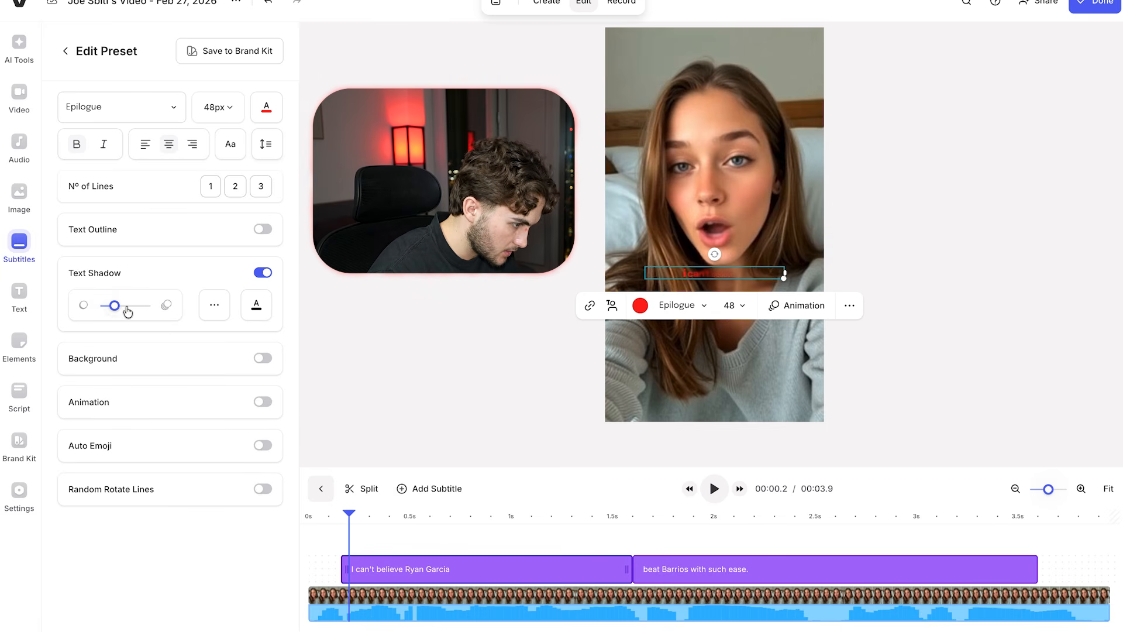
left_click_drag(119, 311, 107, 316)
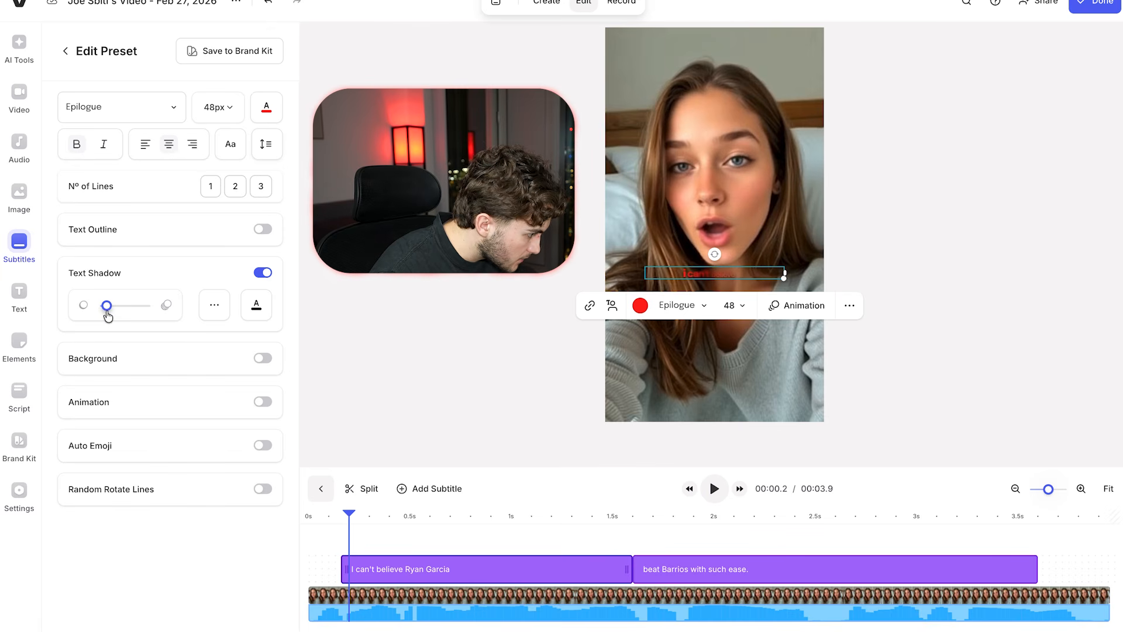
left_click(214, 305)
left_click_drag(287, 379, 296, 375)
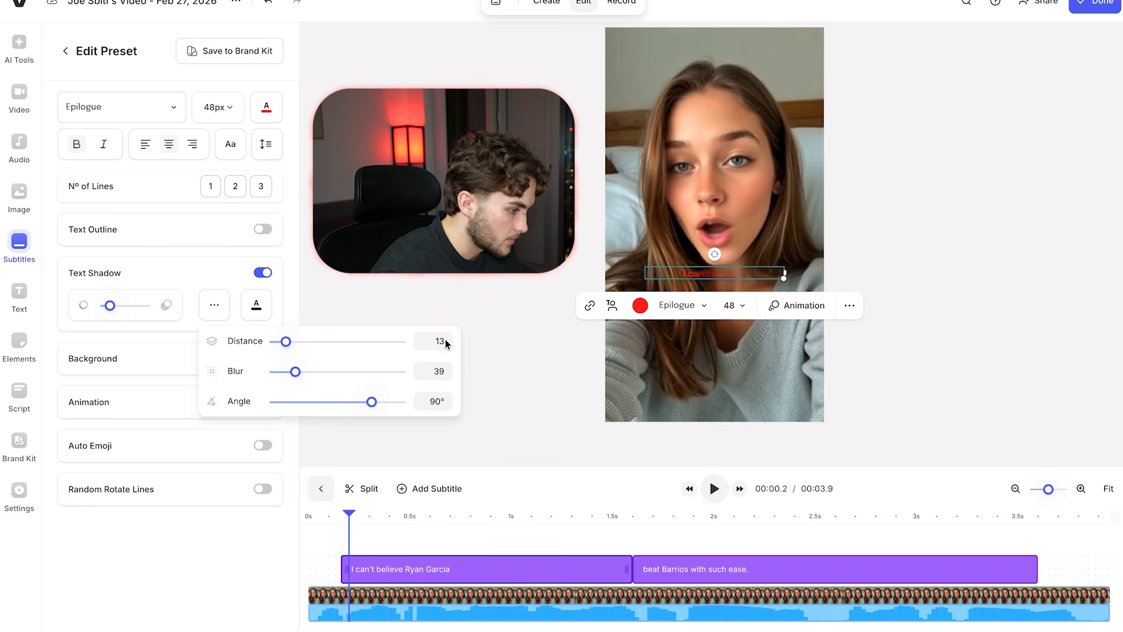
left_click(343, 312)
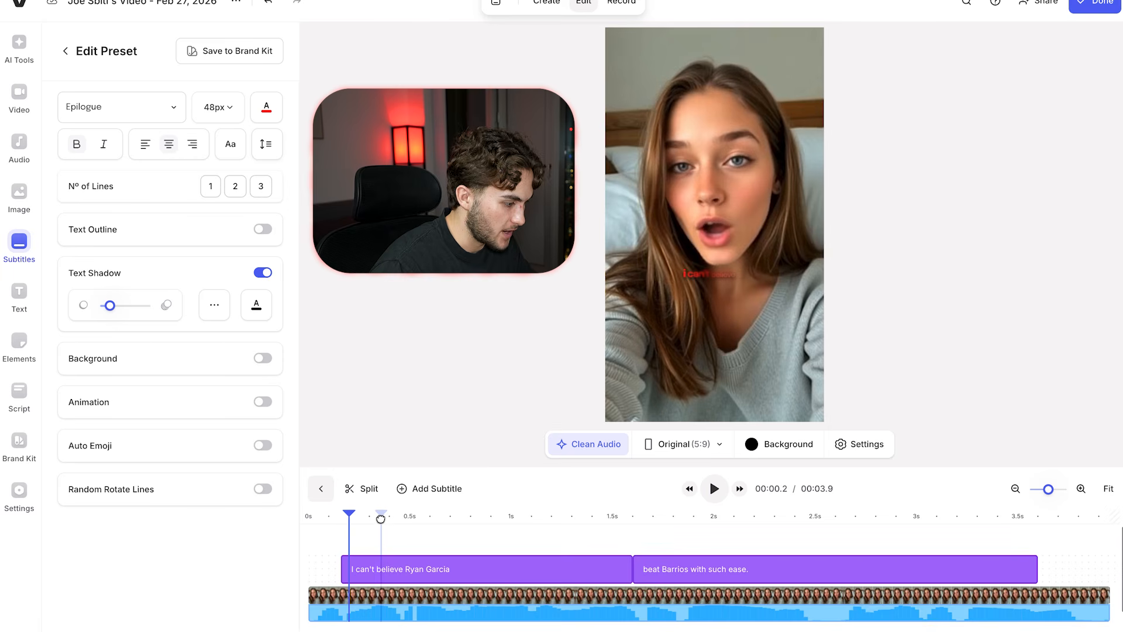
Step: Play the video from the very start to preview the styled subtitles
left_click_drag(348, 515, 273, 524)
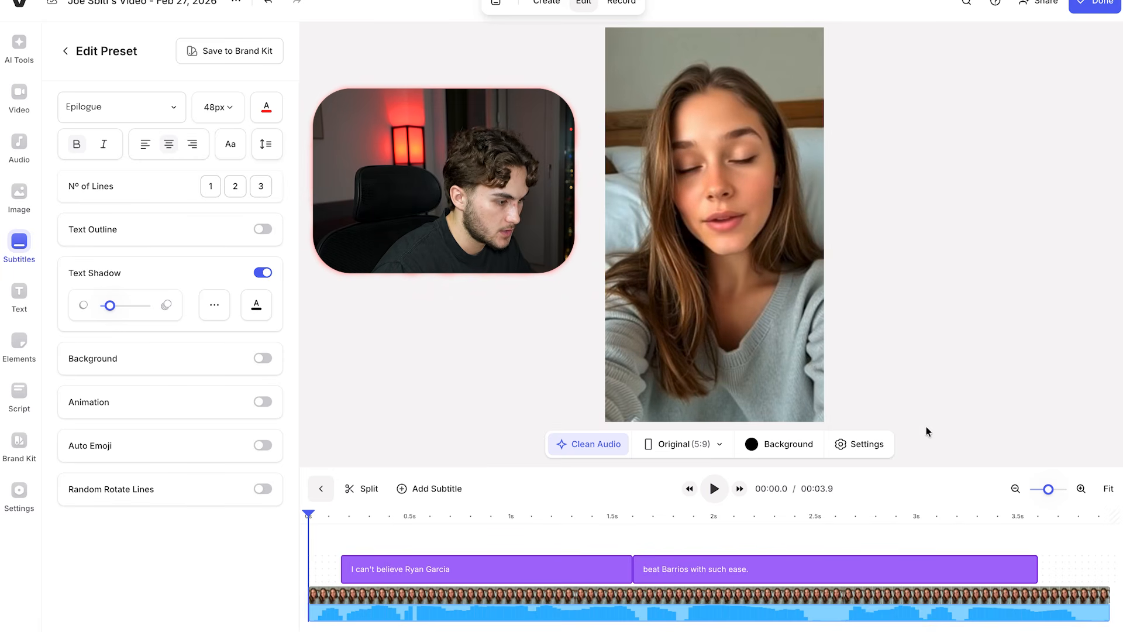
key("space")
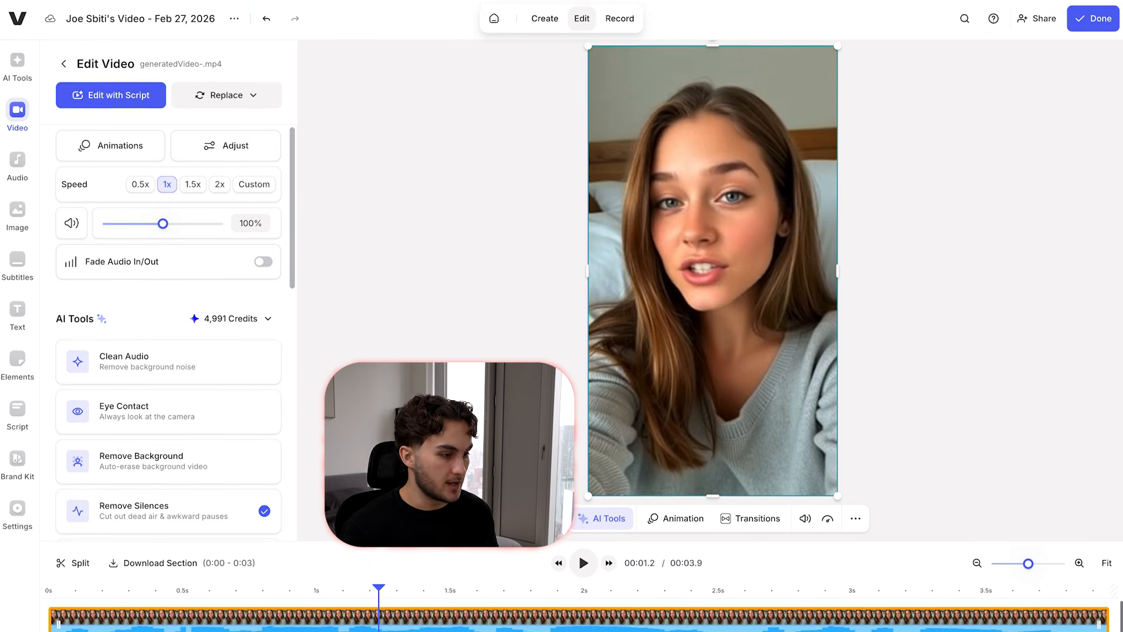
Step: Open the export options for the video
left_click(1092, 16)
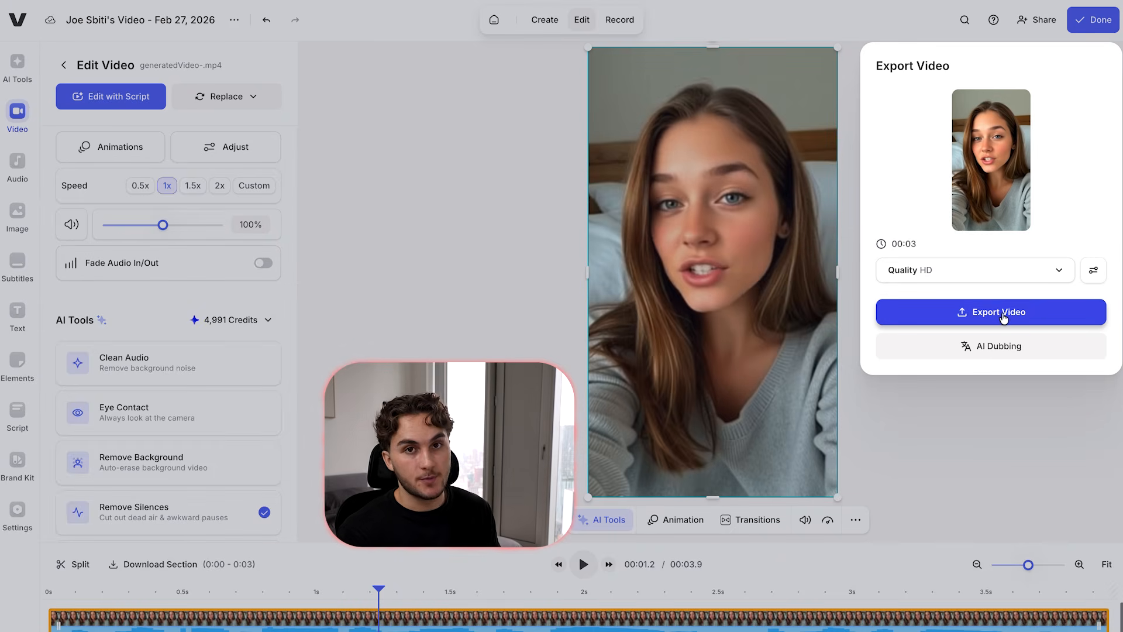